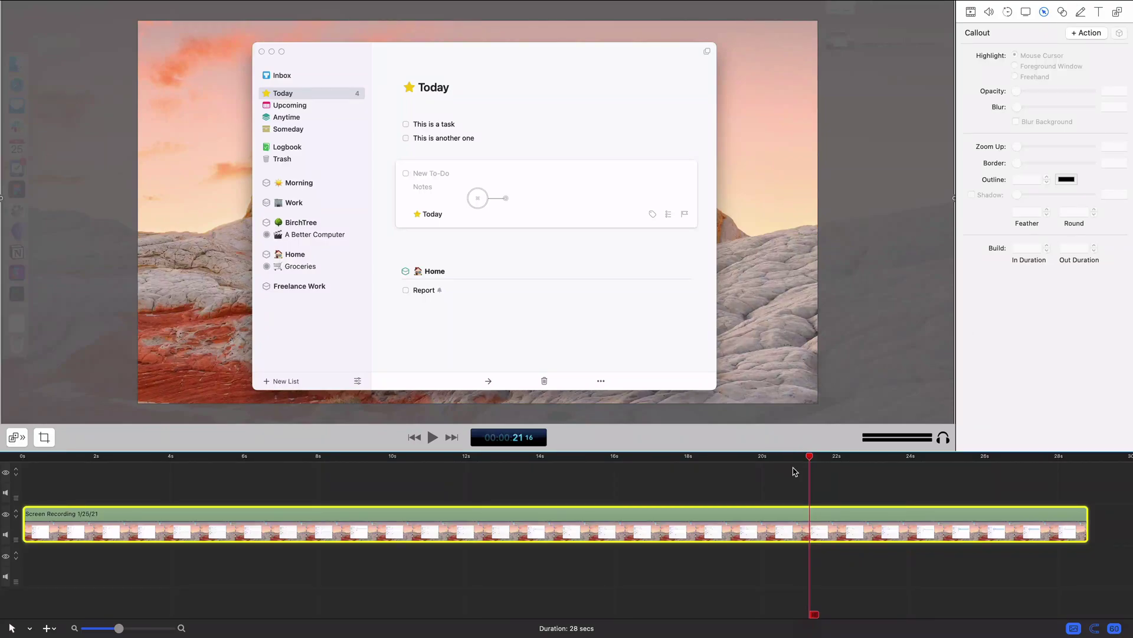
Step: Preview the recording, show the Callout properties and park the playhead at 19.47 seconds
{"action": "left_click_drag", "start_coordinate": [810, 463], "coordinate": [856, 477]}
{"action": "left_click", "coordinate": [971, 12]}
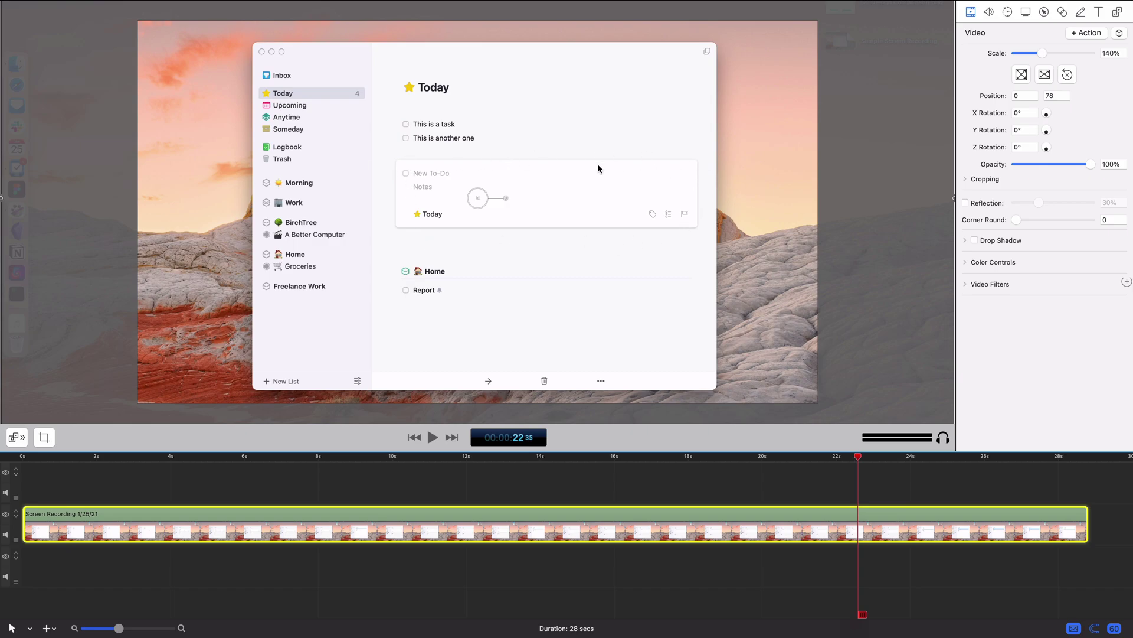
{"action": "left_click", "coordinate": [1045, 13]}
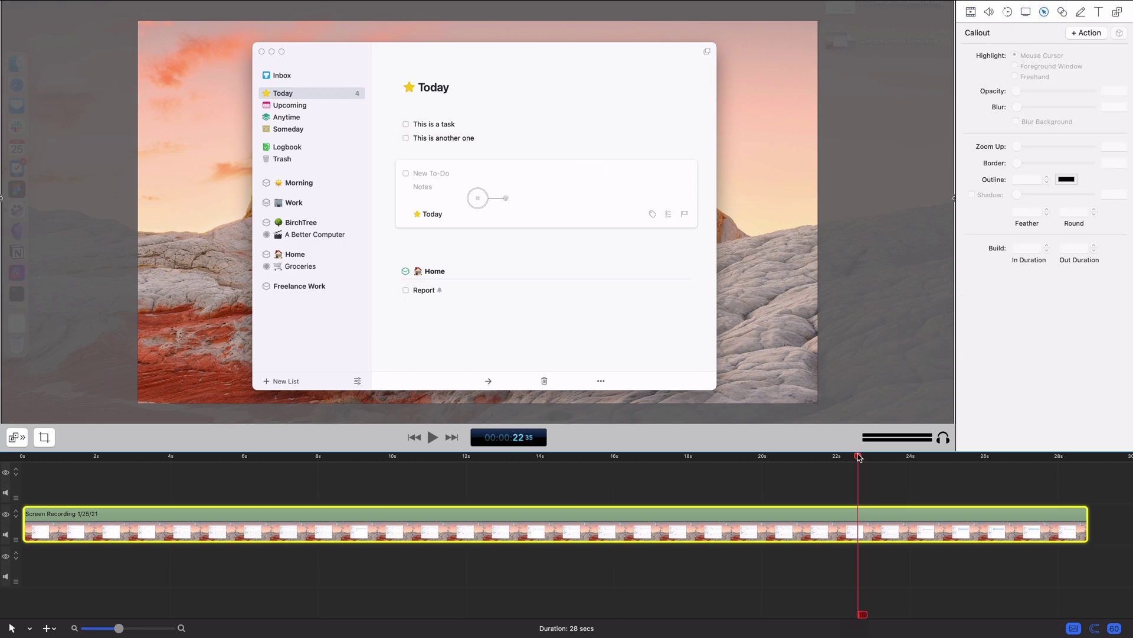
{"action": "left_click_drag", "start_coordinate": [860, 460], "coordinate": [572, 471]}
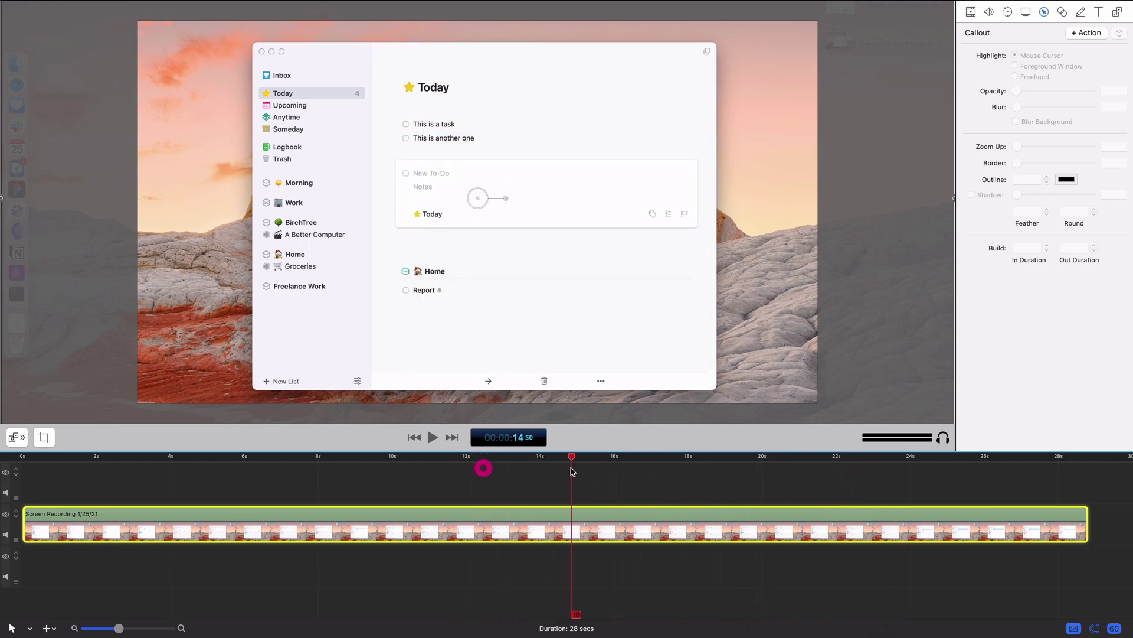
Step: Add a callout, move it later to about 23 seconds, and preview it
{"action": "left_click", "coordinate": [1086, 33]}
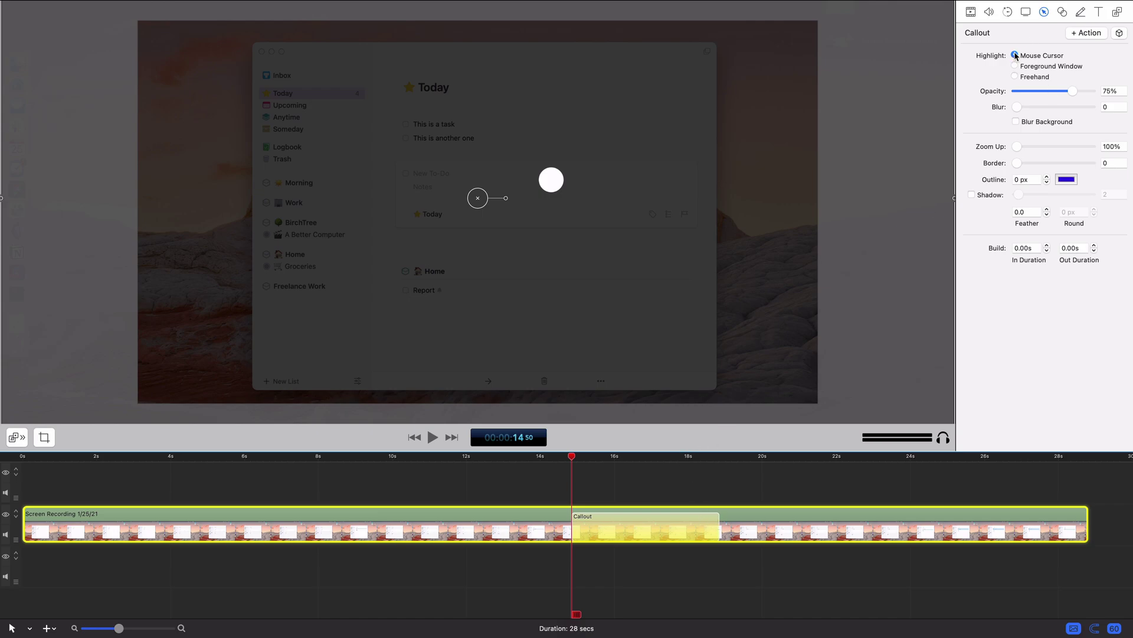
{"action": "left_click_drag", "start_coordinate": [574, 462], "coordinate": [942, 467]}
{"action": "left_click_drag", "start_coordinate": [690, 538], "coordinate": [993, 531]}
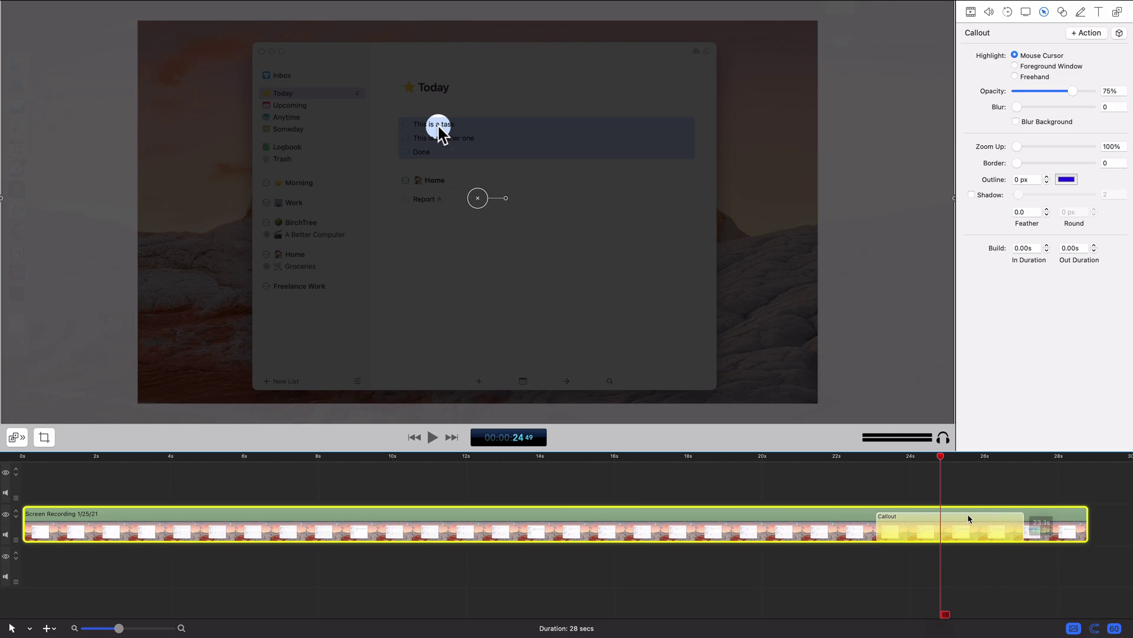
{"action": "left_click", "coordinate": [878, 460]}
{"action": "key", "text": "space"}
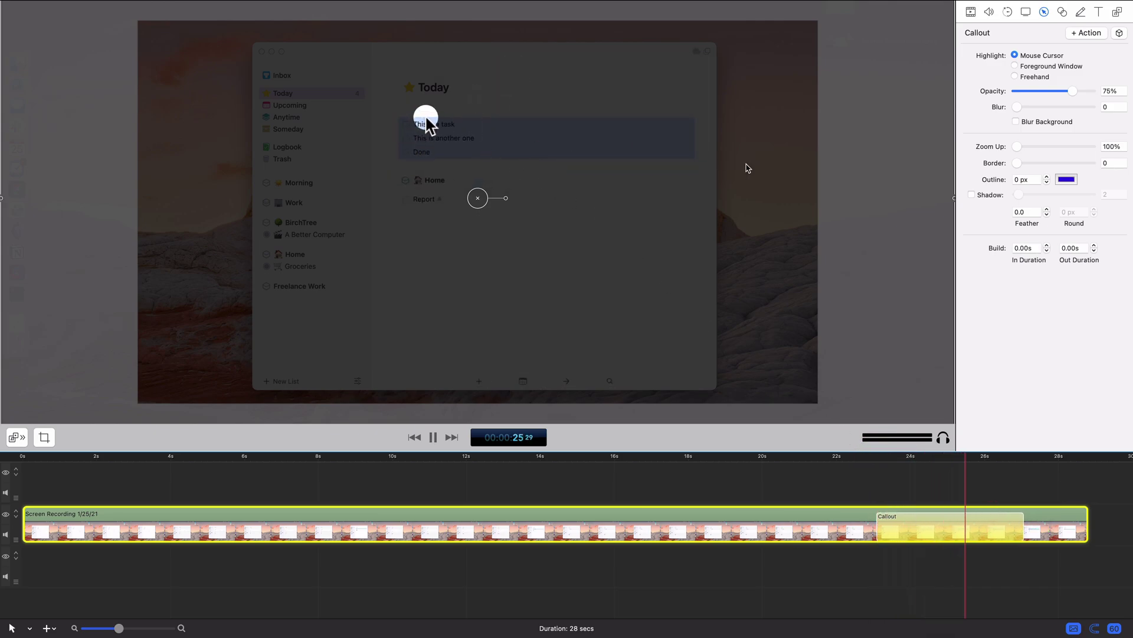
{"action": "key", "text": "space"}
Step: Set the screen recording's Pointer Zoom from 241% to 100% and review the change
{"action": "left_click", "coordinate": [1027, 13]}
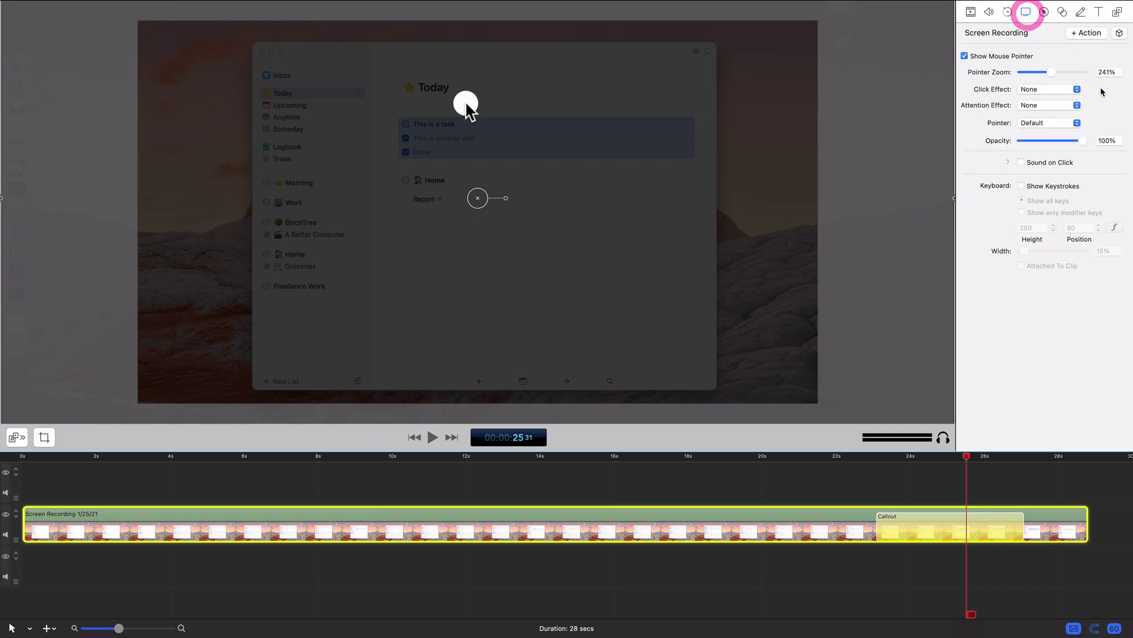
{"action": "left_click", "coordinate": [1107, 71]}
{"action": "key", "text": "Tab"}
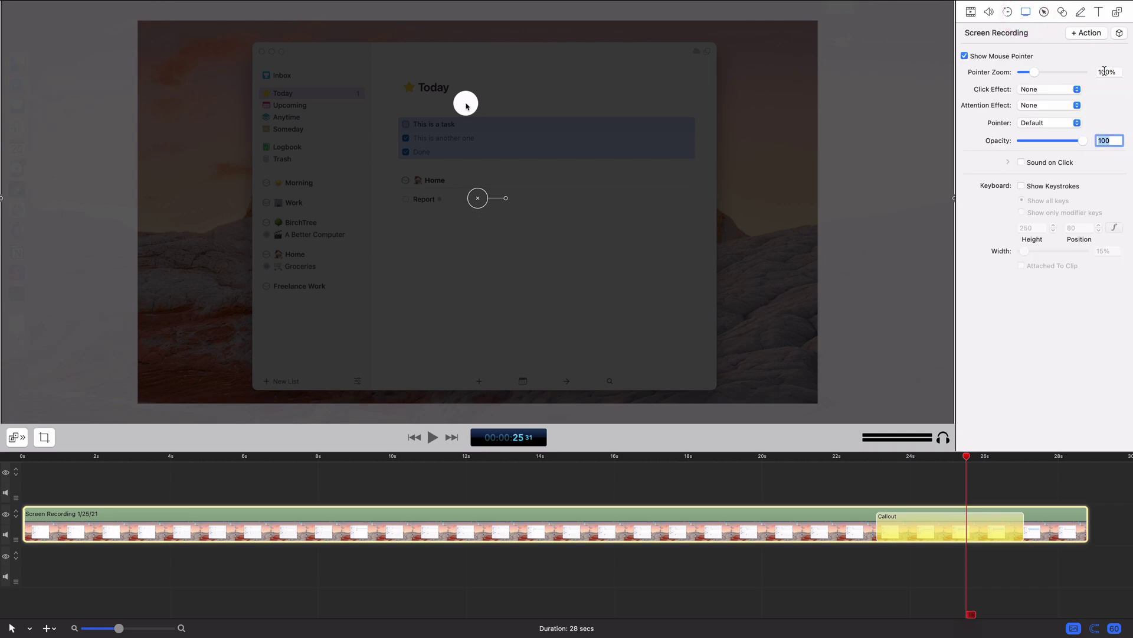
{"action": "left_click", "coordinate": [898, 460]}
{"action": "key", "text": "space"}
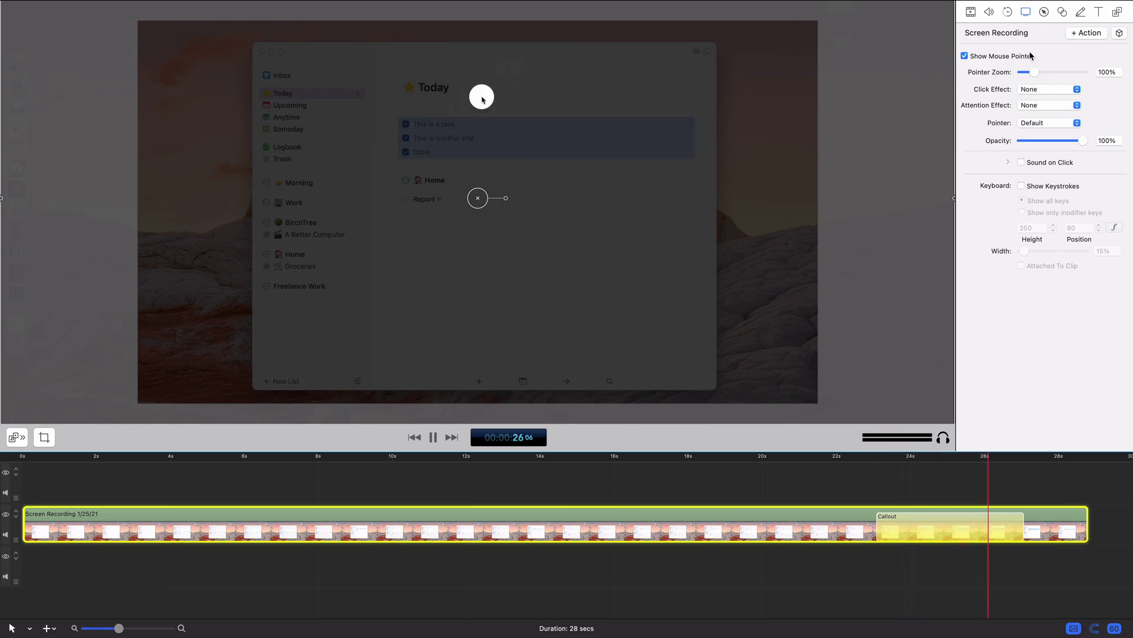
{"action": "key", "text": "space"}
{"action": "left_click", "coordinate": [1043, 12]}
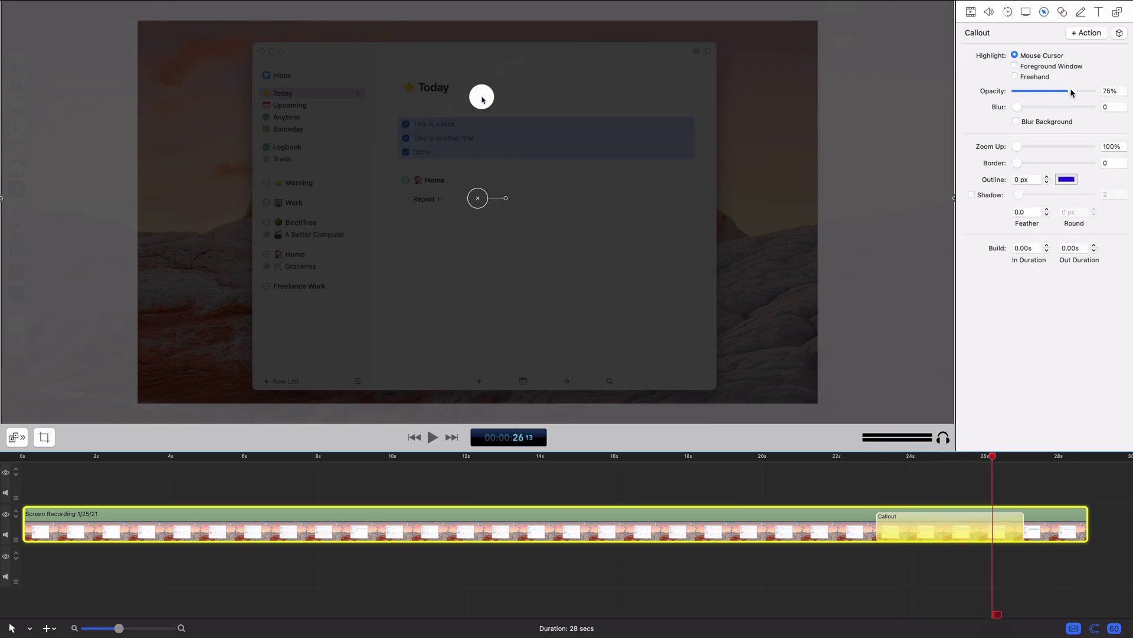
Step: Lower the callout Opacity from 75% to 19% and review the lighter dimming at 24.45 seconds
{"action": "left_click_drag", "start_coordinate": [1071, 92], "coordinate": [1026, 93]}
{"action": "key", "text": "space"}
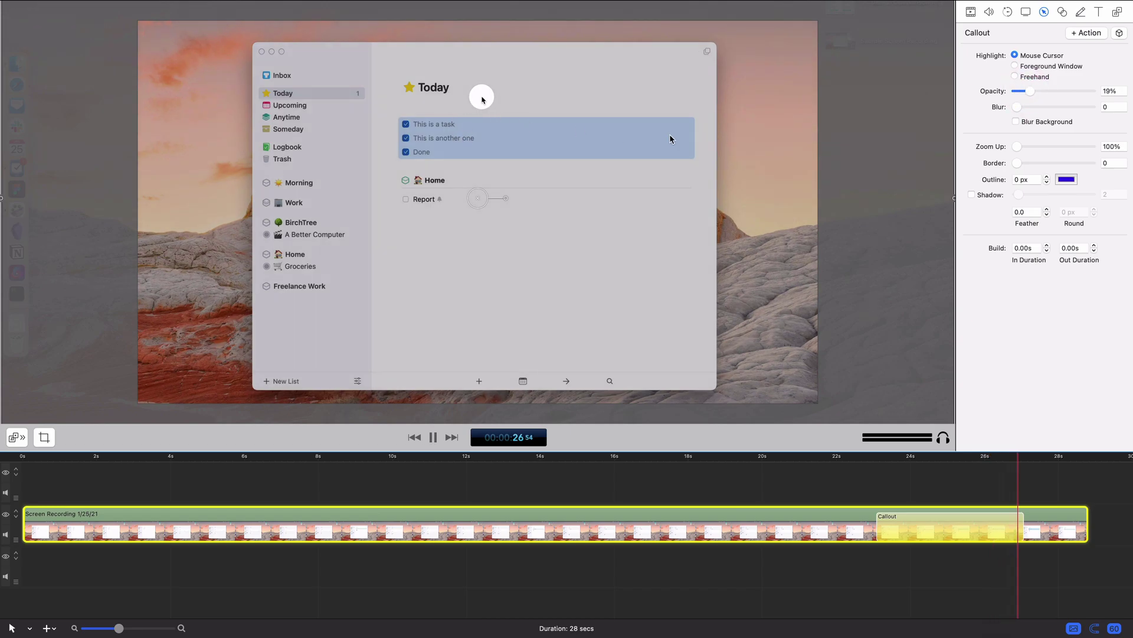
{"action": "key", "text": "space"}
{"action": "left_click_drag", "start_coordinate": [943, 458], "coordinate": [938, 457]}
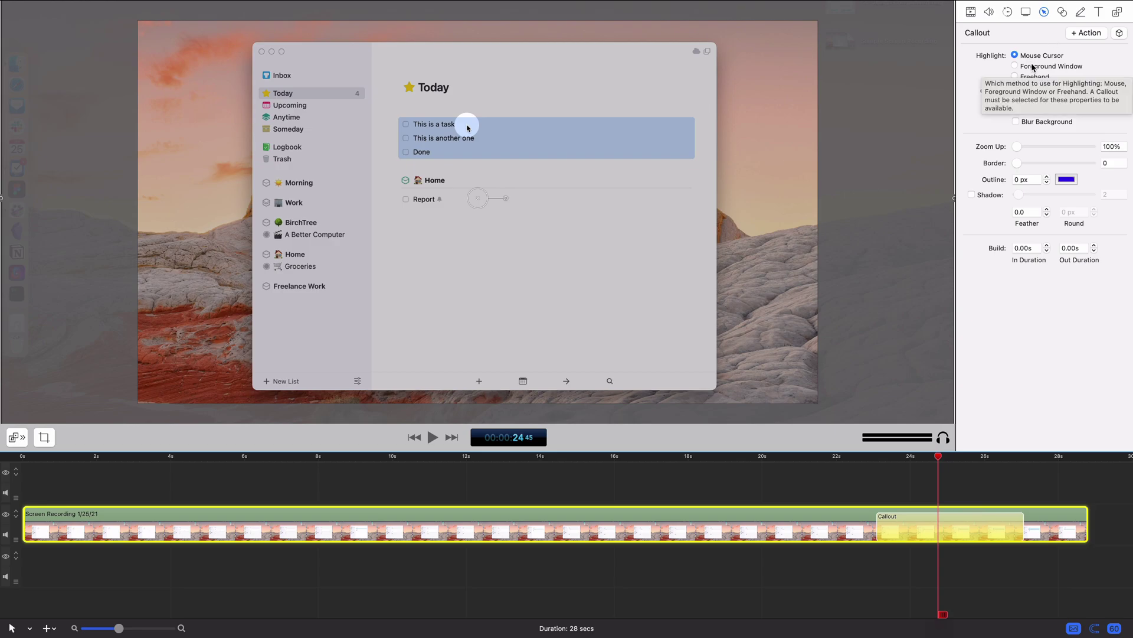
Step: Switch the callout to Freehand rectangle highlighting and move it earlier to about 14 seconds
{"action": "left_click", "coordinate": [1018, 76]}
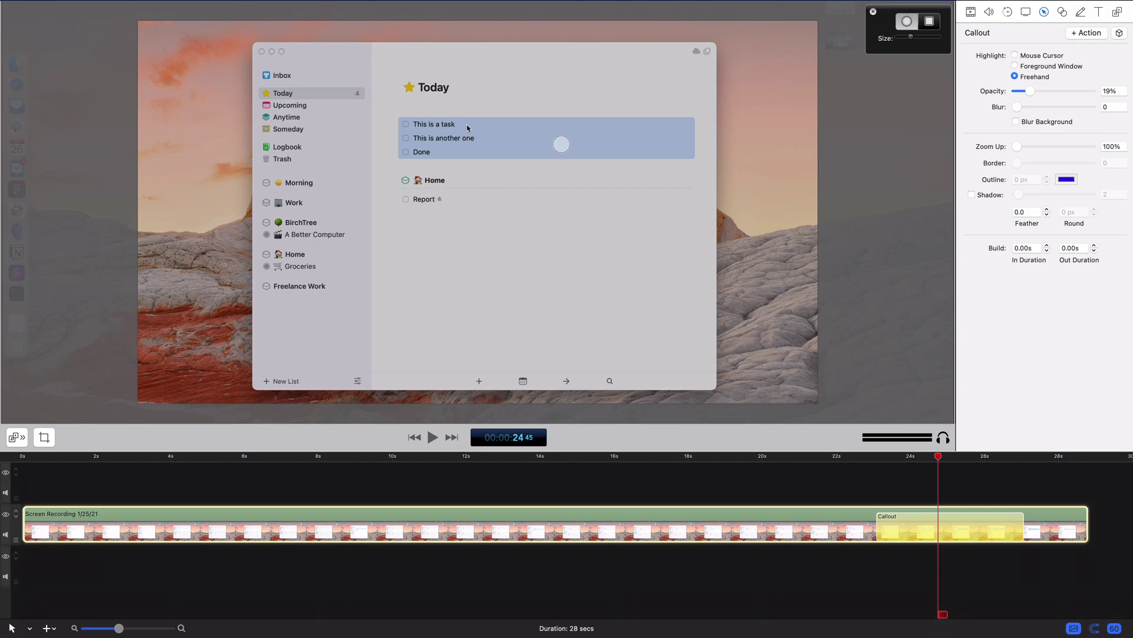
{"action": "left_click", "coordinate": [929, 26]}
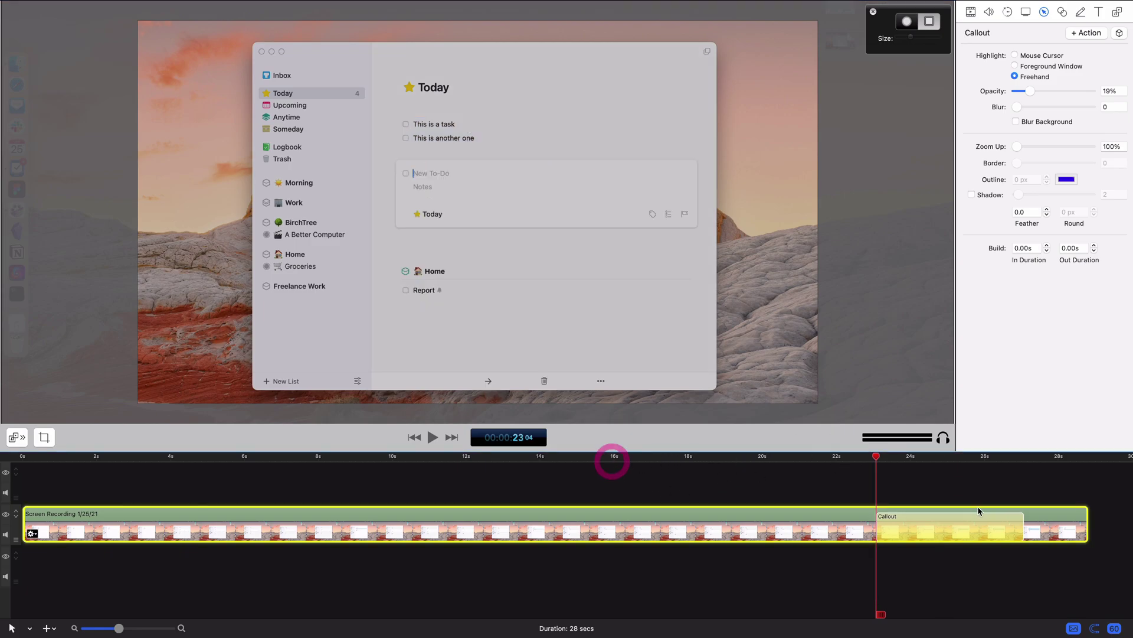
{"action": "left_click_drag", "start_coordinate": [977, 512], "coordinate": [549, 517]}
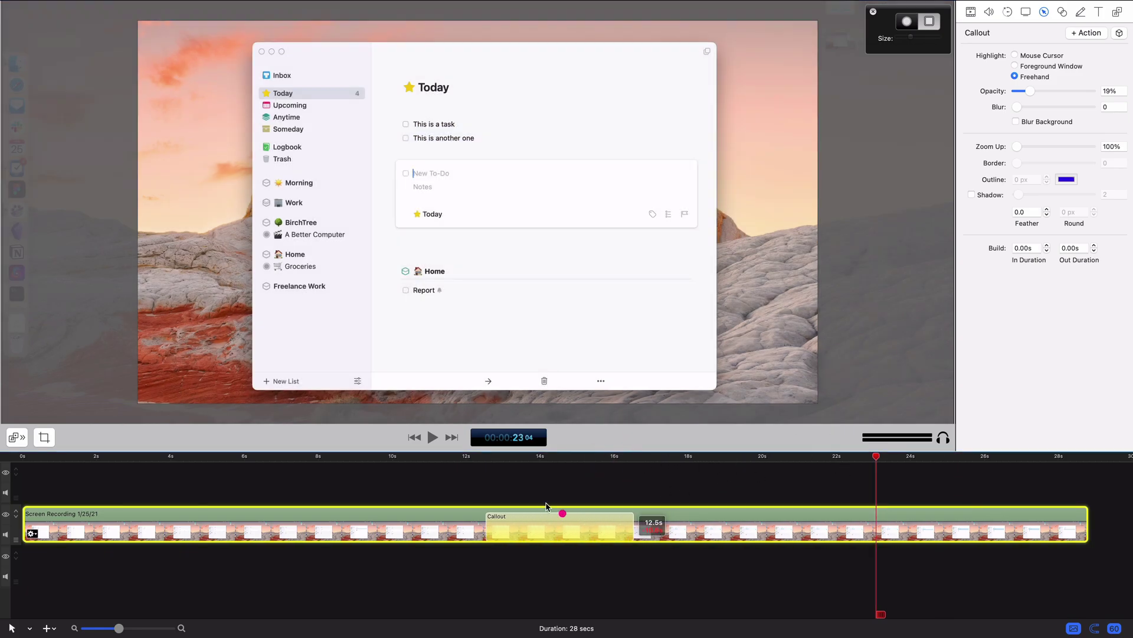
Step: Align the callout to start near 14.29 seconds and outline the New To-Do card
{"action": "left_click", "coordinate": [495, 460]}
{"action": "left_click_drag", "start_coordinate": [495, 462], "coordinate": [558, 460]}
{"action": "left_click_drag", "start_coordinate": [533, 516], "coordinate": [602, 521]}
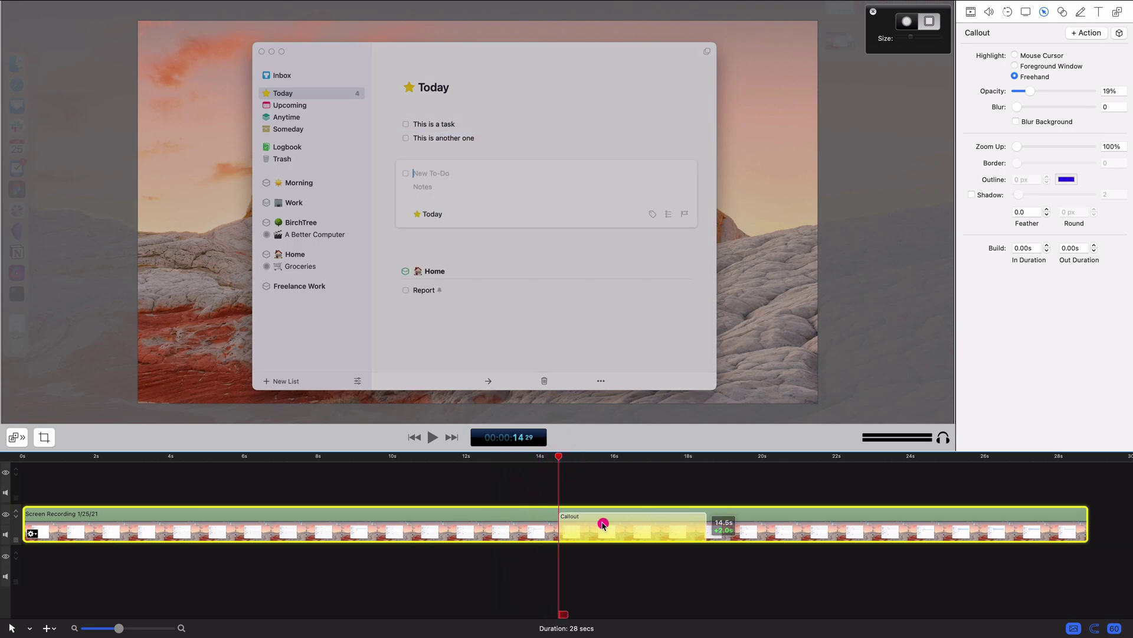
{"action": "mouse_move", "coordinate": [388, 153]}
{"action": "left_mouse_down"}
{"action": "mouse_move", "coordinate": [476, 195]}
{"action": "mouse_move", "coordinate": [703, 235]}
{"action": "left_mouse_up"}
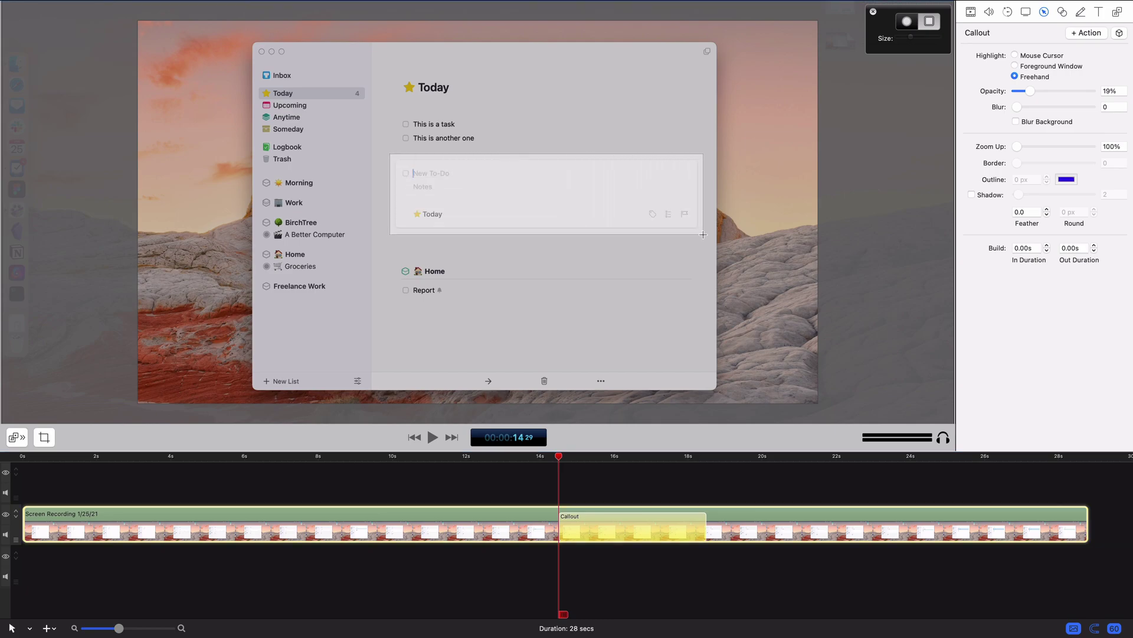
{"action": "left_click", "coordinate": [747, 304]}
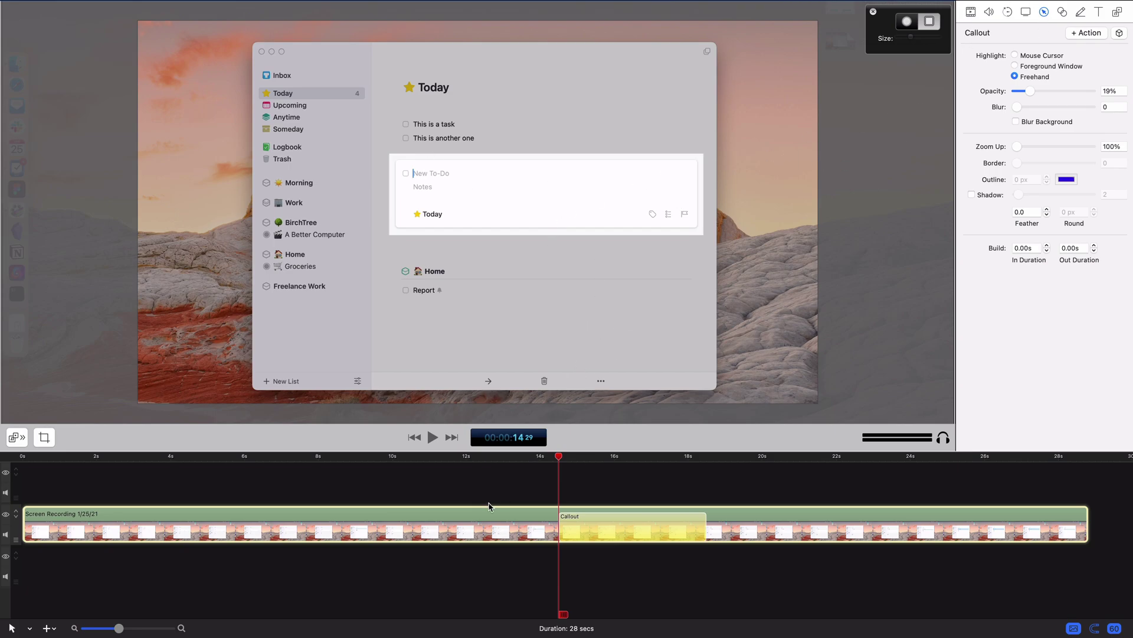
Step: Preview the highlight and extend the callout's end to 23.19 seconds, 8.8 seconds long
{"action": "left_click", "coordinate": [873, 11]}
{"action": "left_click", "coordinate": [493, 458]}
{"action": "key", "text": "space"}
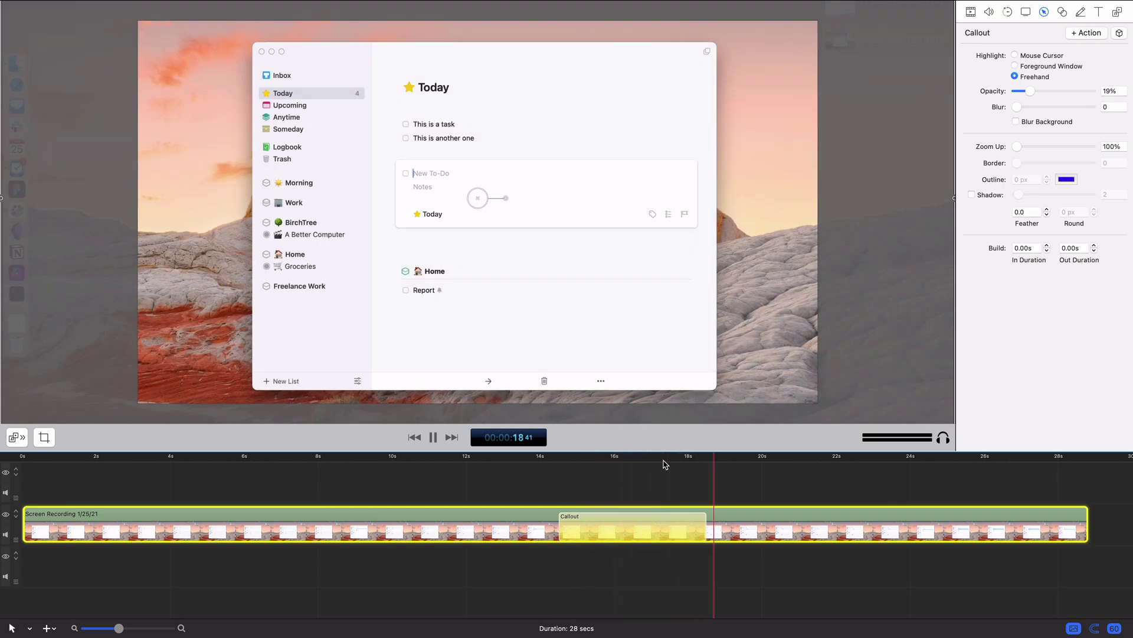
{"action": "key", "text": "space"}
{"action": "left_click_drag", "start_coordinate": [659, 458], "coordinate": [887, 474]}
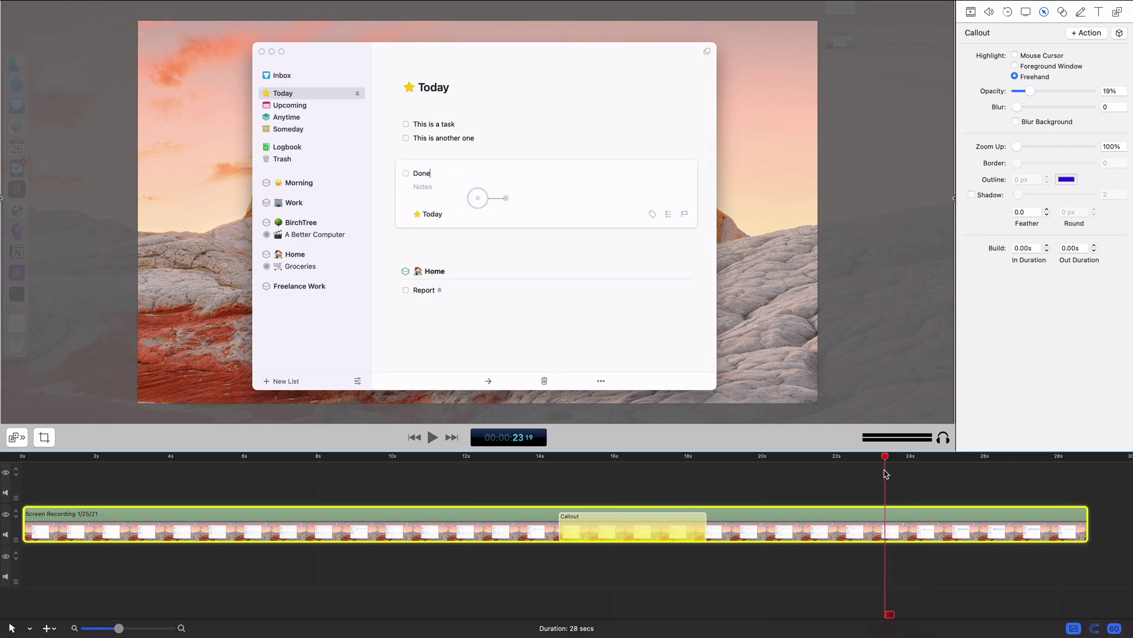
{"action": "left_click_drag", "start_coordinate": [733, 522], "coordinate": [884, 516]}
{"action": "left_click", "coordinate": [740, 458]}
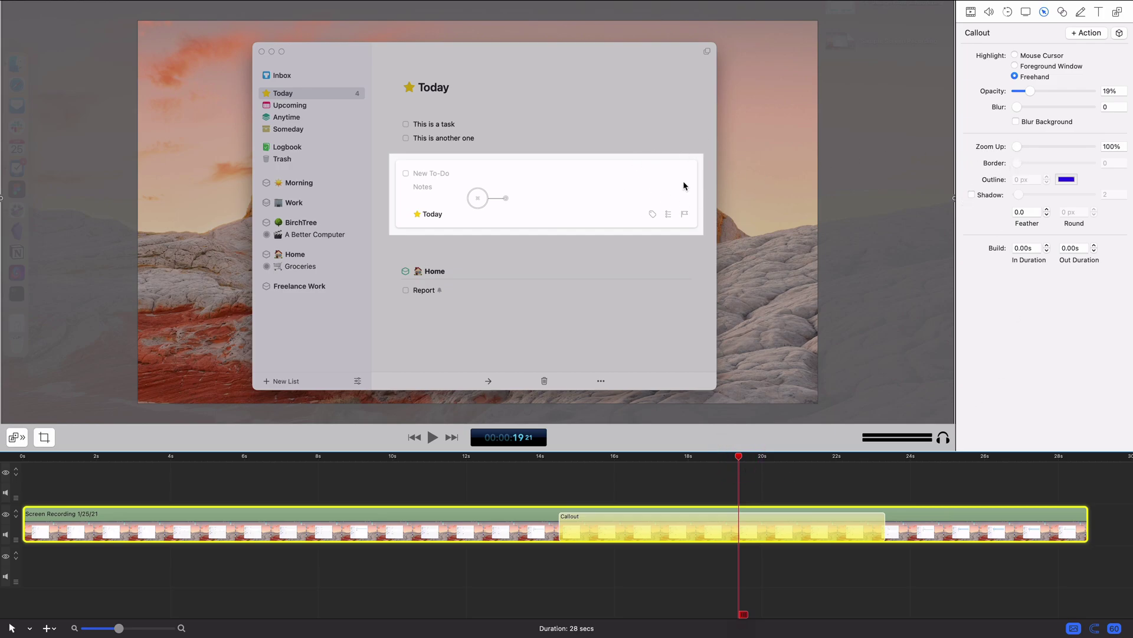
Step: Set the callout Zoom Up to 134%, preview the card, and raise In Duration to 1.00 s
{"action": "left_click_drag", "start_coordinate": [1018, 145], "coordinate": [1025, 148]}
{"action": "left_click", "coordinate": [511, 460]}
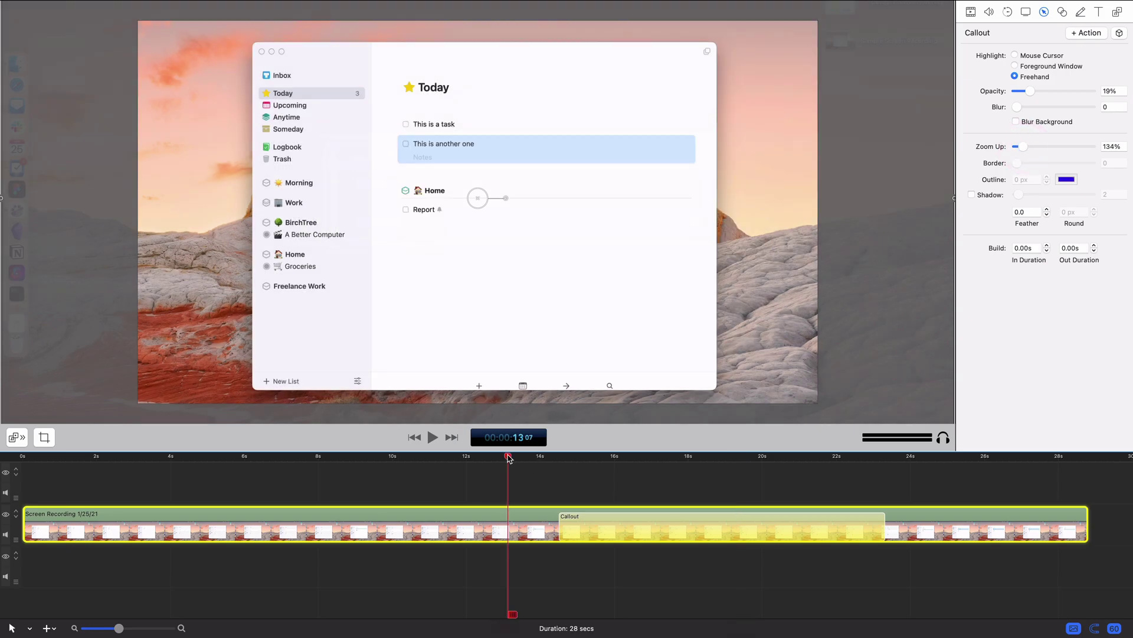
{"action": "key", "text": "space"}
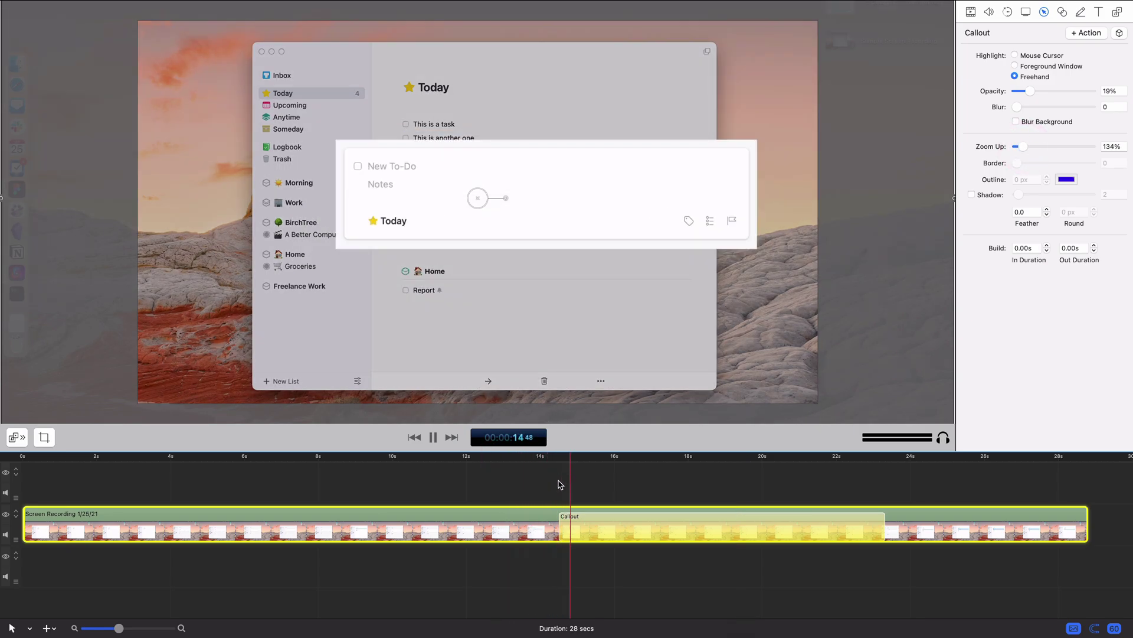
{"action": "key", "text": "space"}
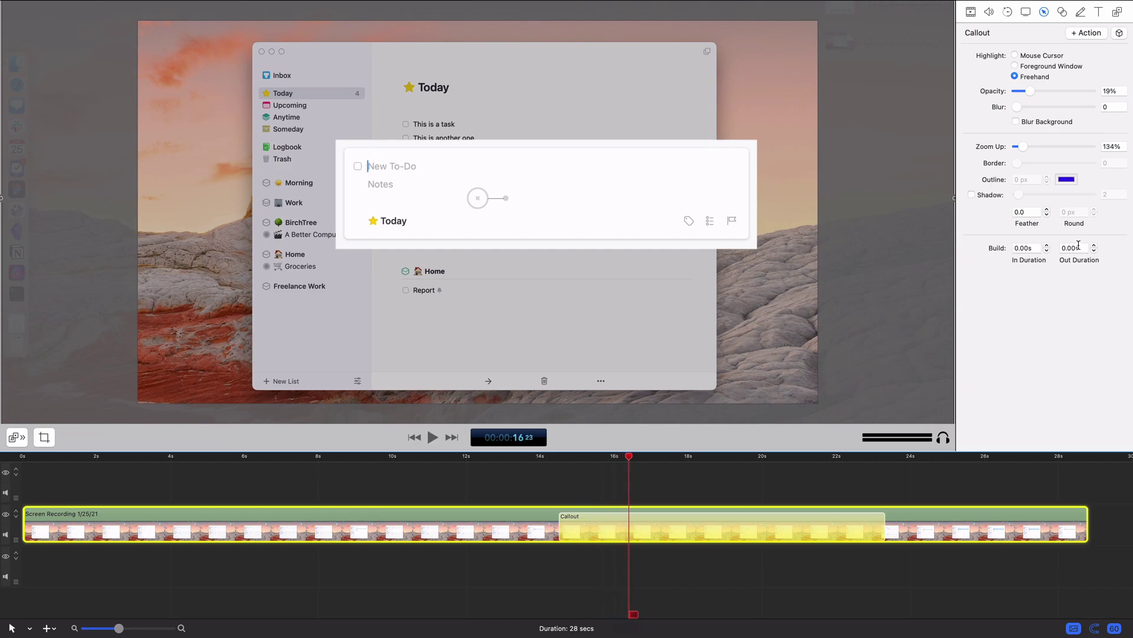
{"action": "left_click", "coordinate": [1048, 245]}
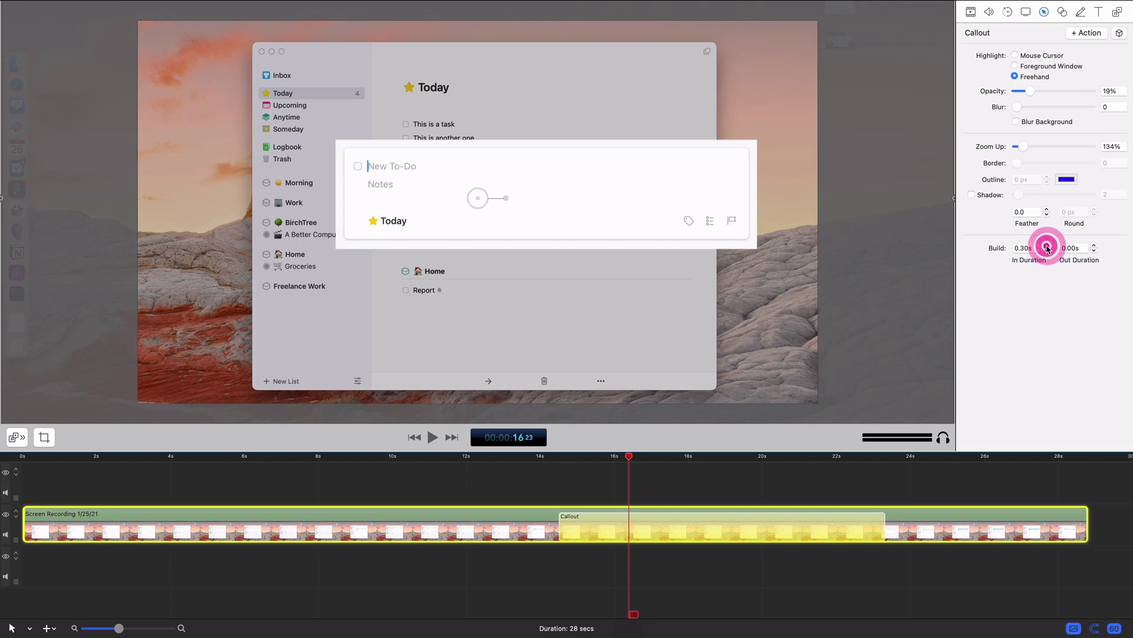
Step: Set the callout's Build Out Duration to 1.00 s and preview from just before it
{"action": "left_click", "coordinate": [1094, 245]}
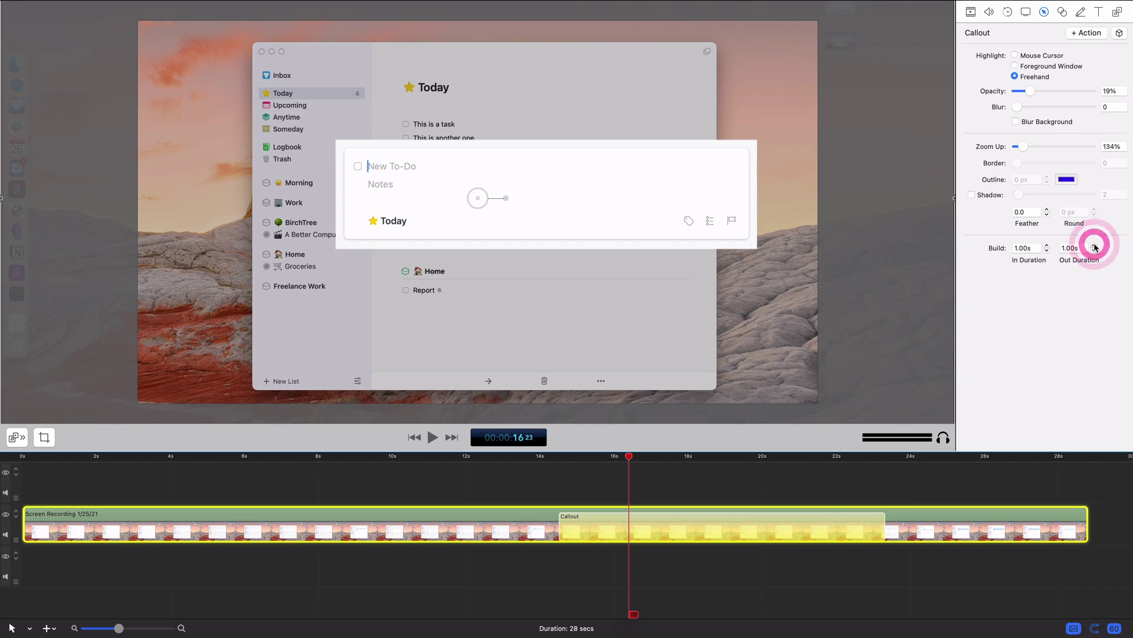
{"action": "left_click", "coordinate": [530, 457]}
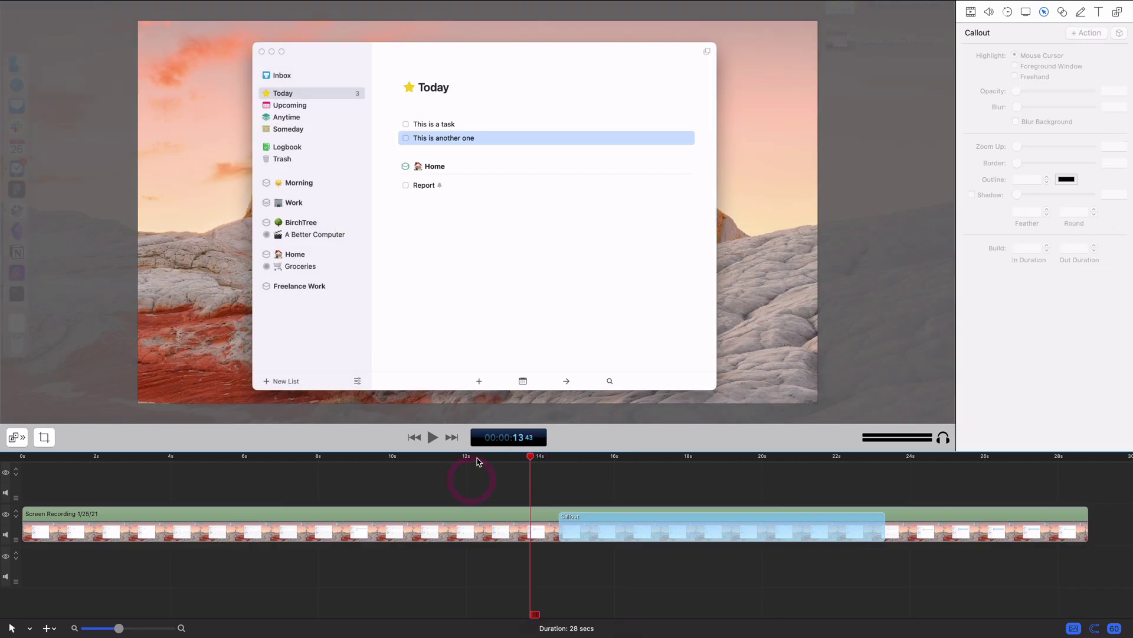
{"action": "left_click", "coordinate": [475, 460]}
{"action": "key", "text": "space"}
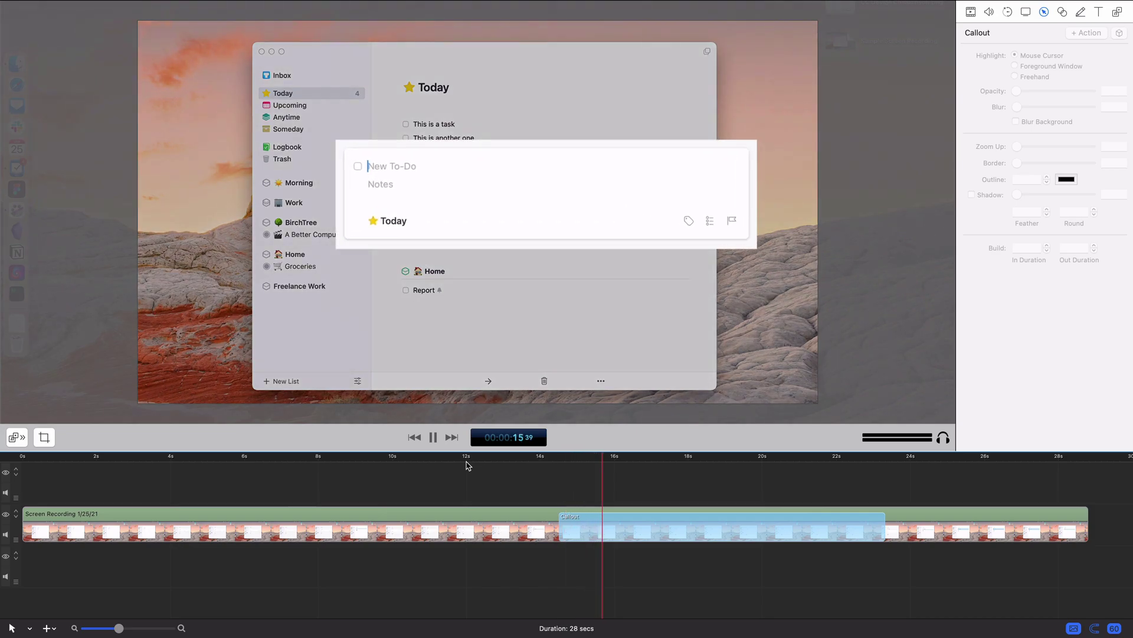
Step: Reduce the callout's In Duration to 0.50 s and replay from about 12 seconds
{"action": "left_click", "coordinate": [726, 529]}
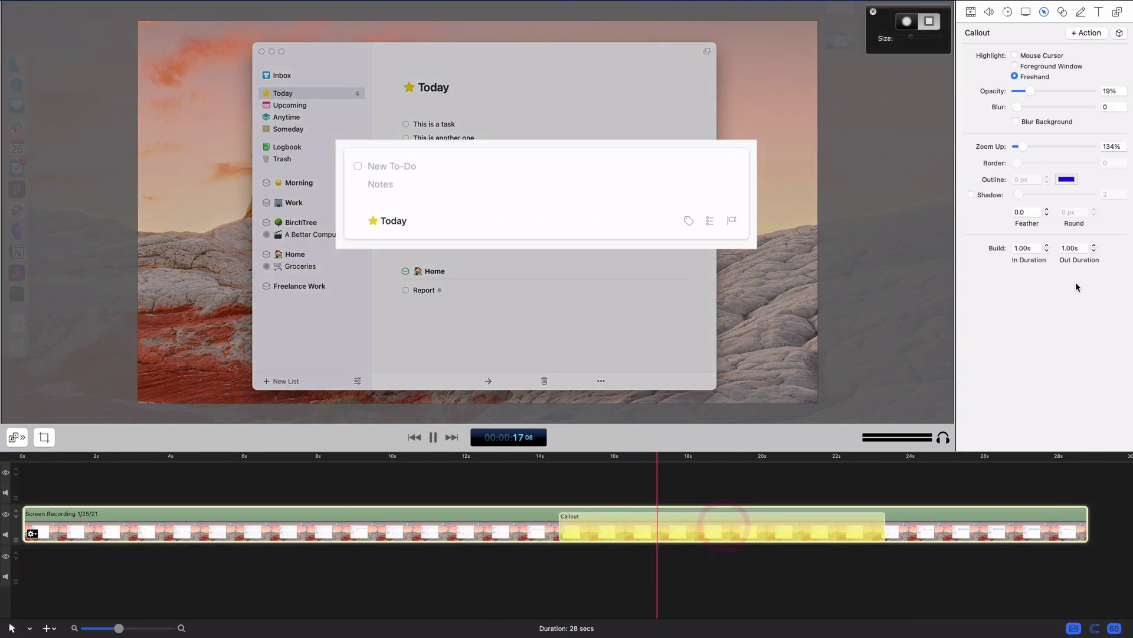
{"action": "left_click", "coordinate": [1047, 251]}
{"action": "left_click", "coordinate": [1047, 251]}
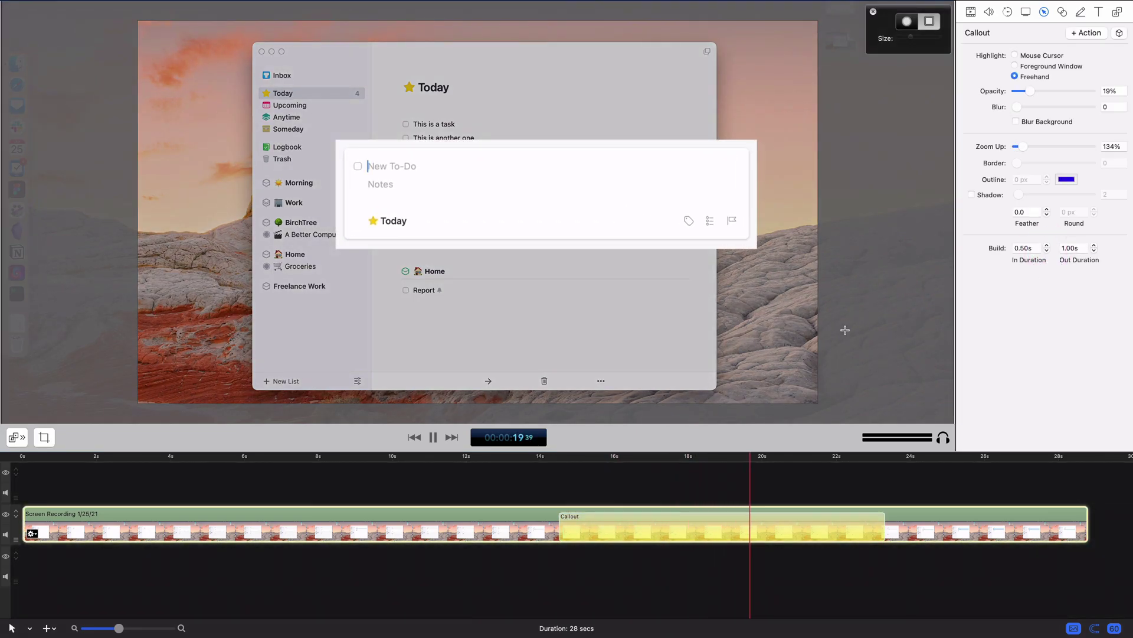
{"action": "left_click", "coordinate": [506, 463]}
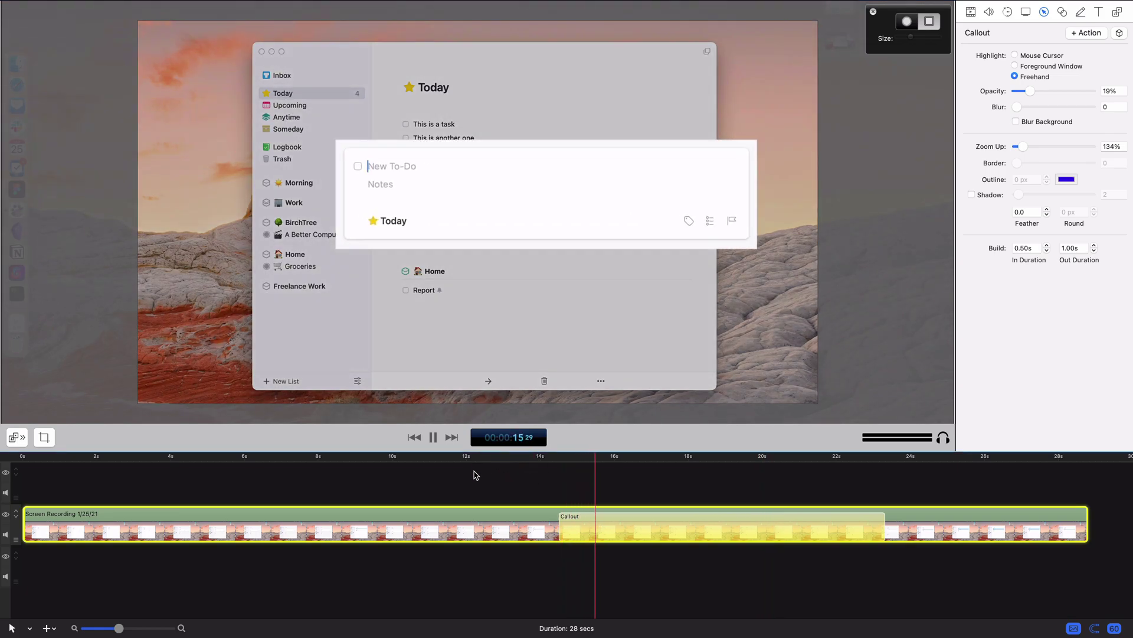
{"action": "left_click", "coordinate": [474, 472]}
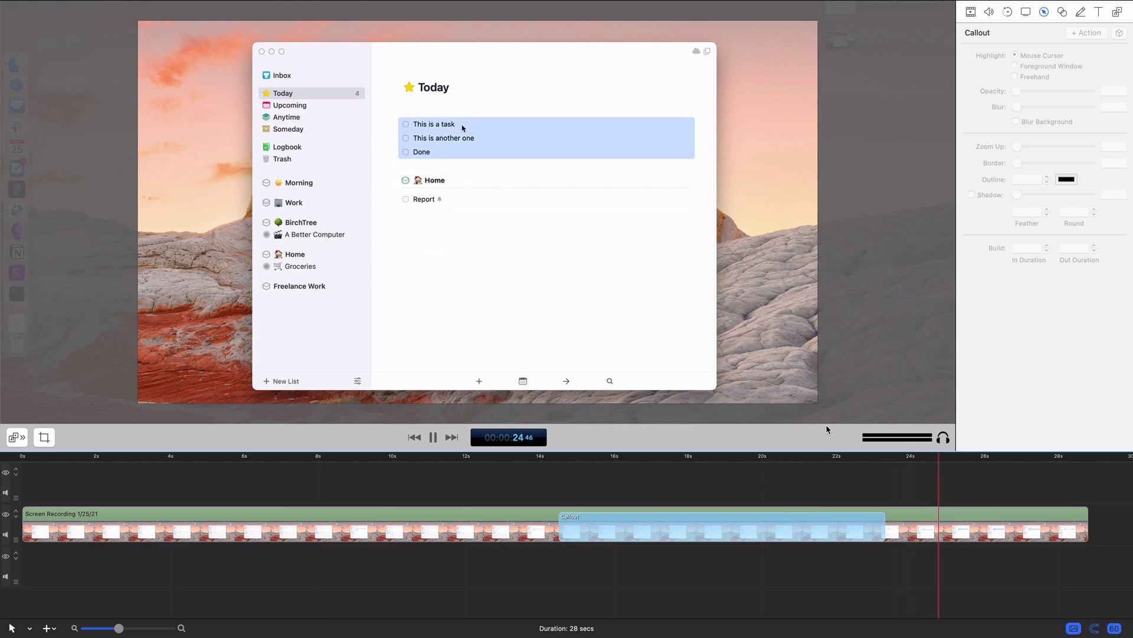
Step: Shorten the callout's Out Duration to 0.30 s
{"action": "key", "text": "space"}
{"action": "left_click", "coordinate": [877, 525]}
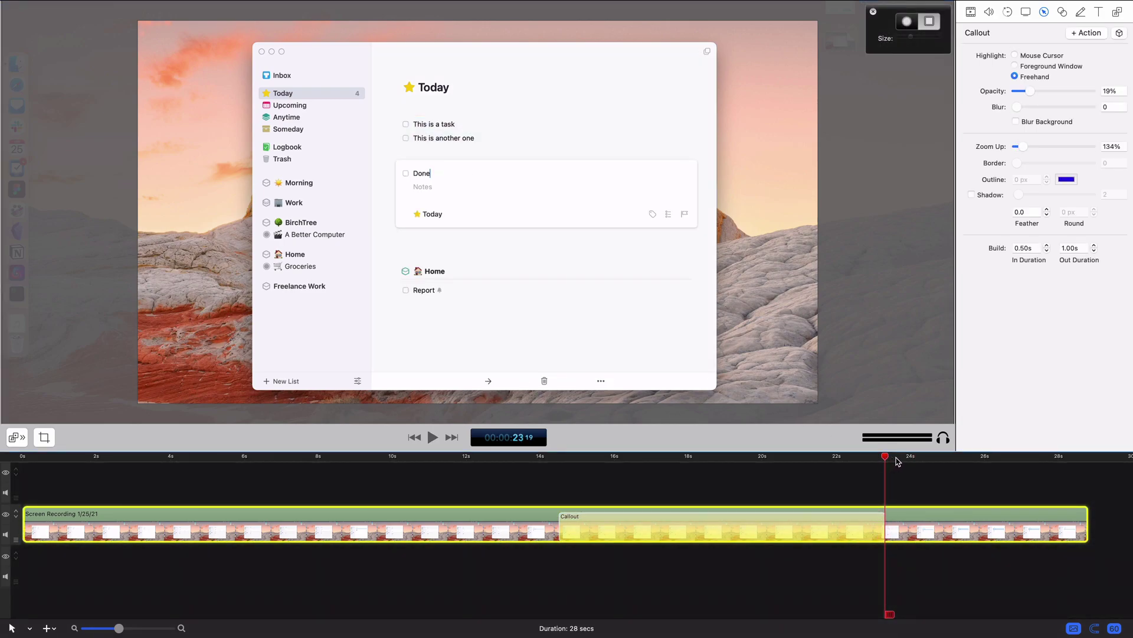
{"action": "left_click", "coordinate": [900, 461]}
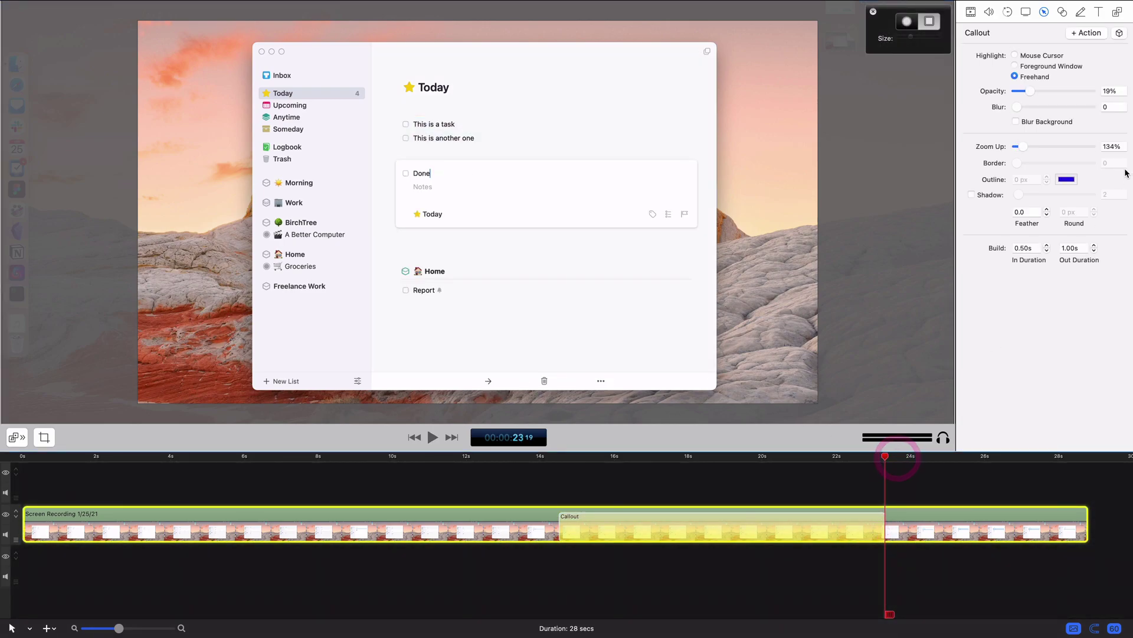
{"action": "left_click", "coordinate": [1095, 252]}
{"action": "left_click", "coordinate": [1095, 253]}
{"action": "left_click", "coordinate": [1095, 253]}
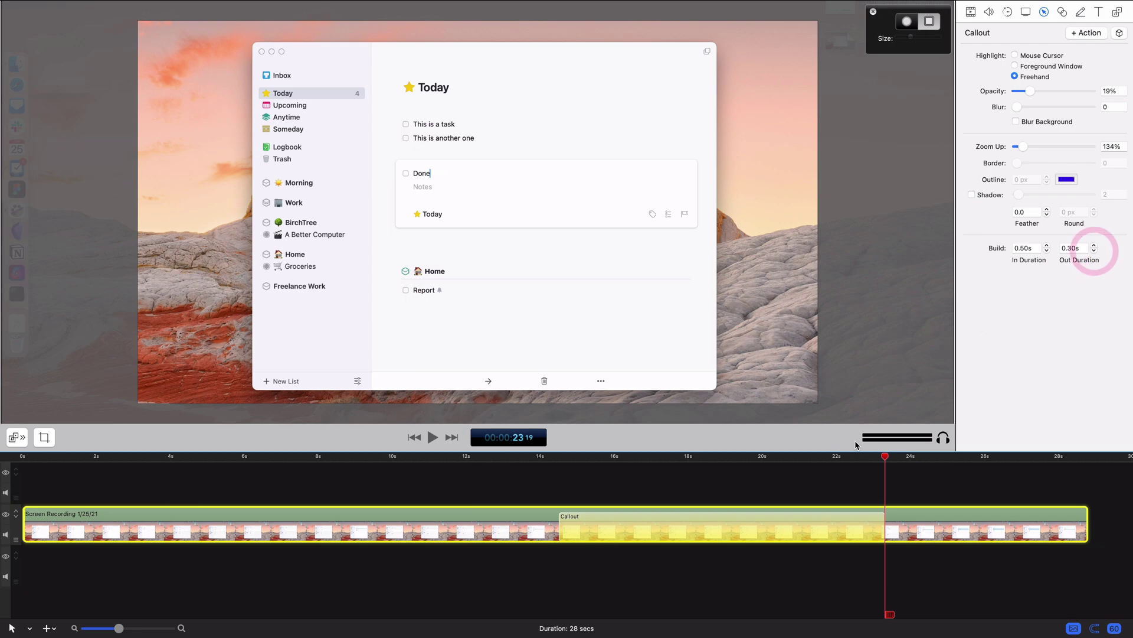
Step: Replay the callout's exit from about 21 seconds, then from about 12.5 seconds
{"action": "left_click", "coordinate": [823, 458]}
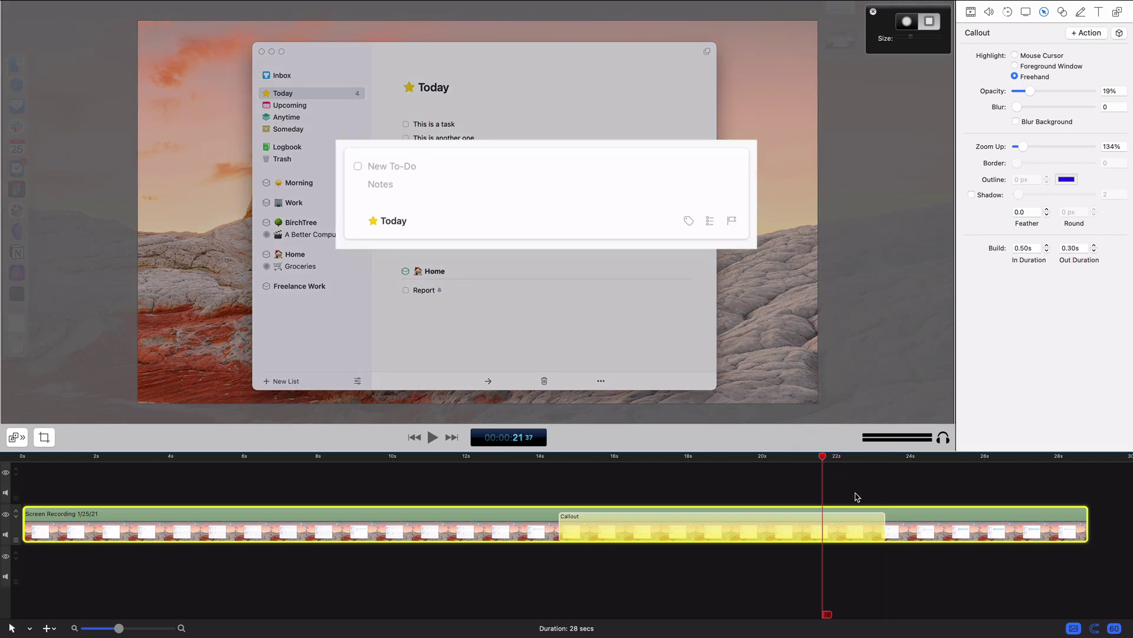
{"action": "left_click", "coordinate": [860, 489]}
{"action": "key", "text": "space"}
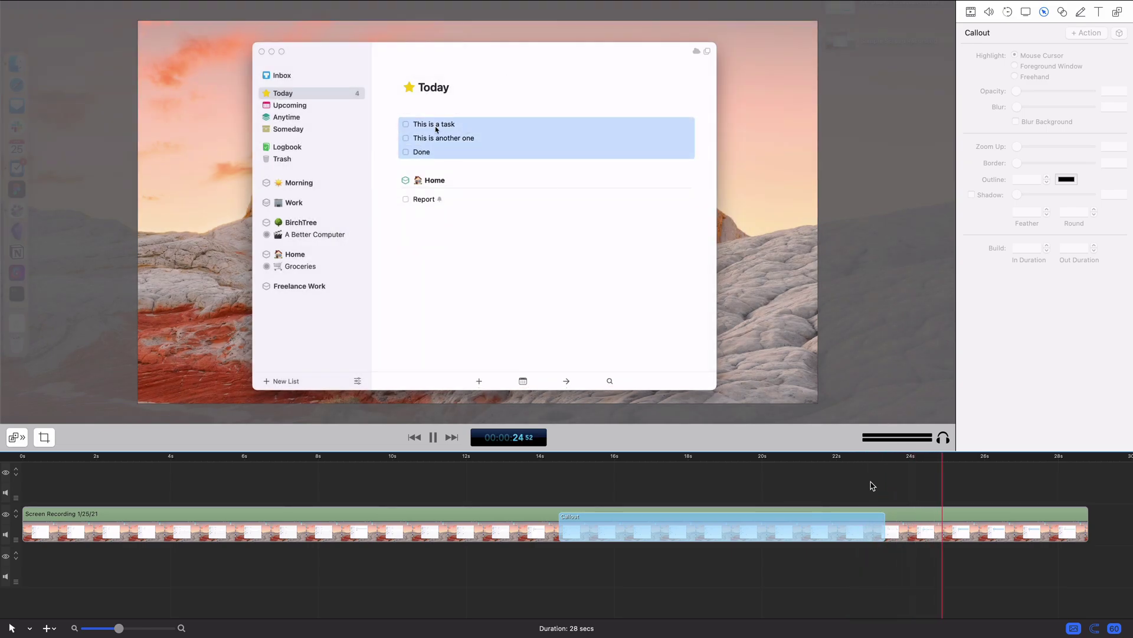
{"action": "left_click", "coordinate": [497, 471]}
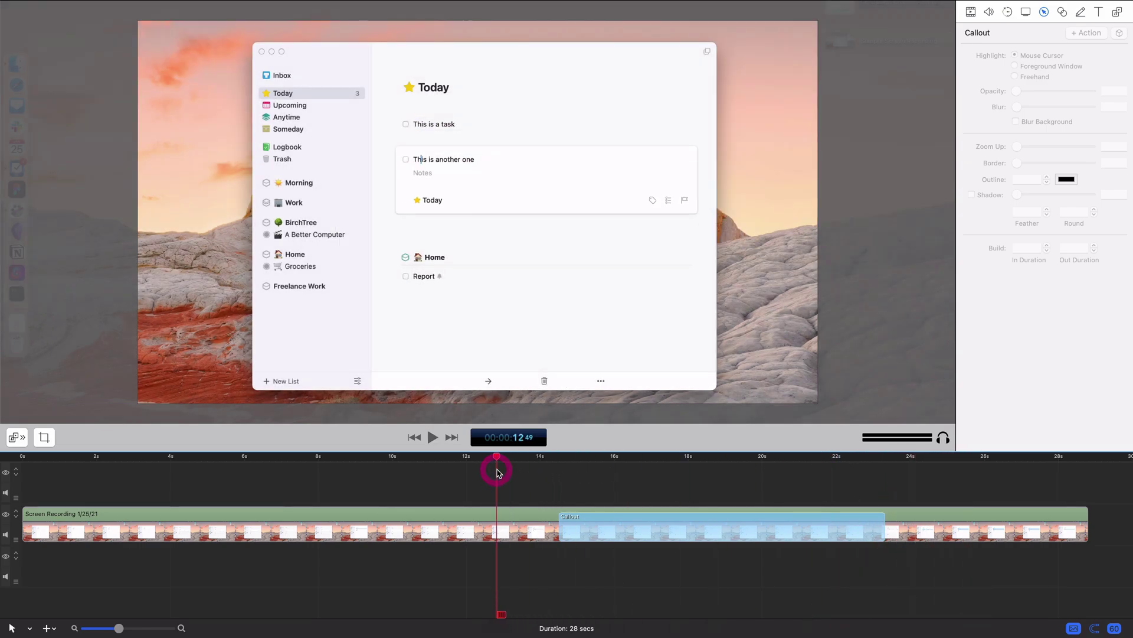
{"action": "key", "text": "space"}
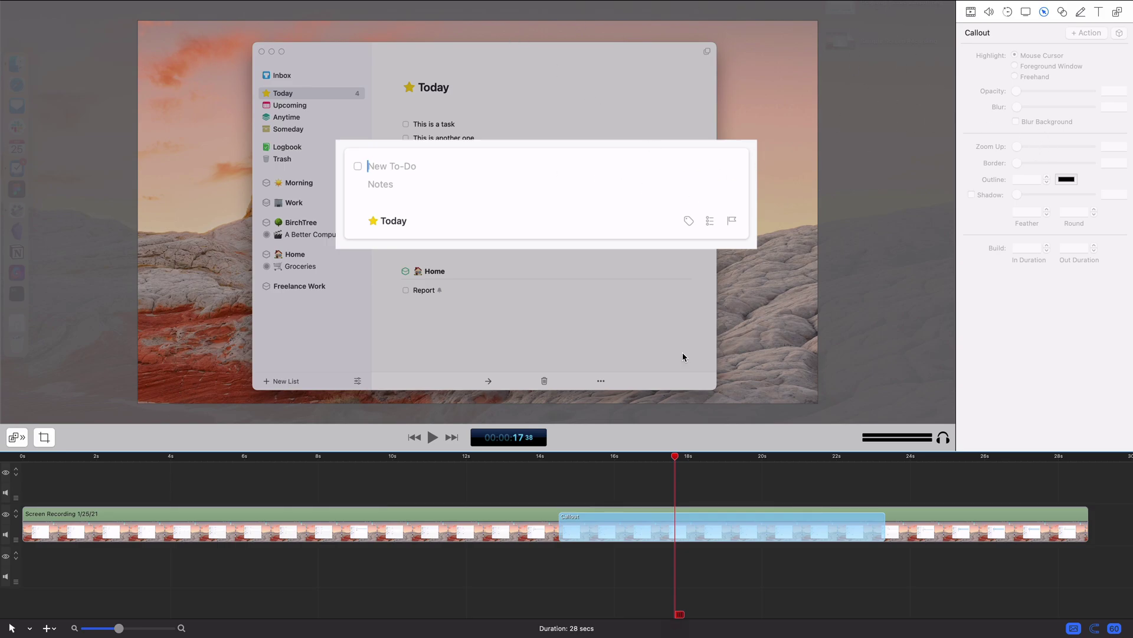
Step: Give the callout a 24.8 drop shadow and 1.0 feather, then replay from about 12 seconds
{"action": "left_click", "coordinate": [703, 512]}
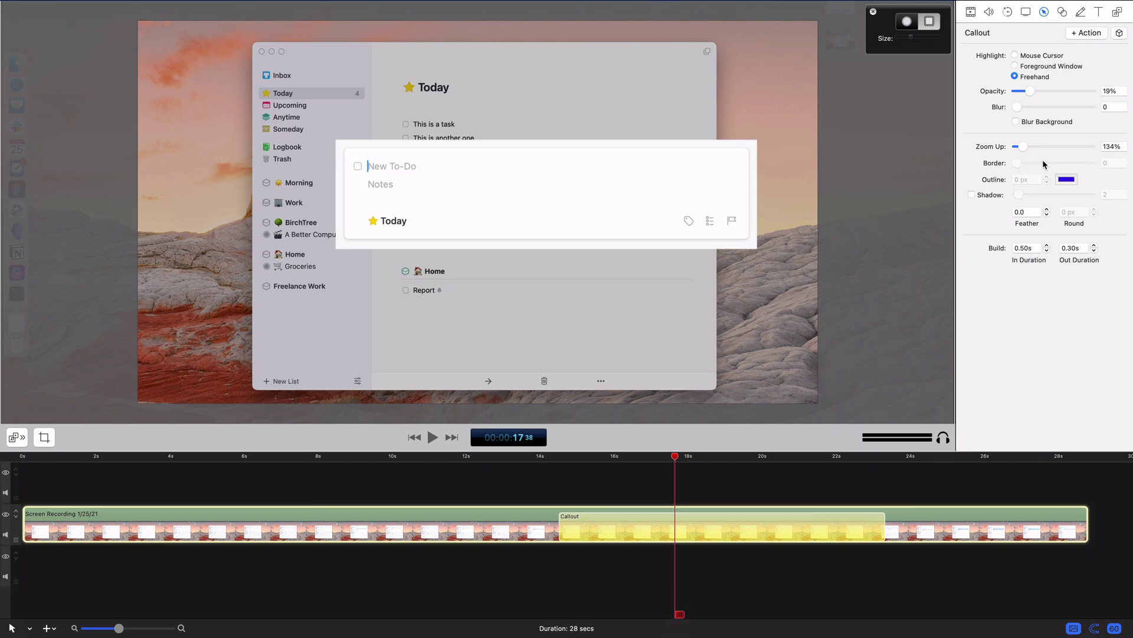
{"action": "left_click", "coordinate": [1045, 161]}
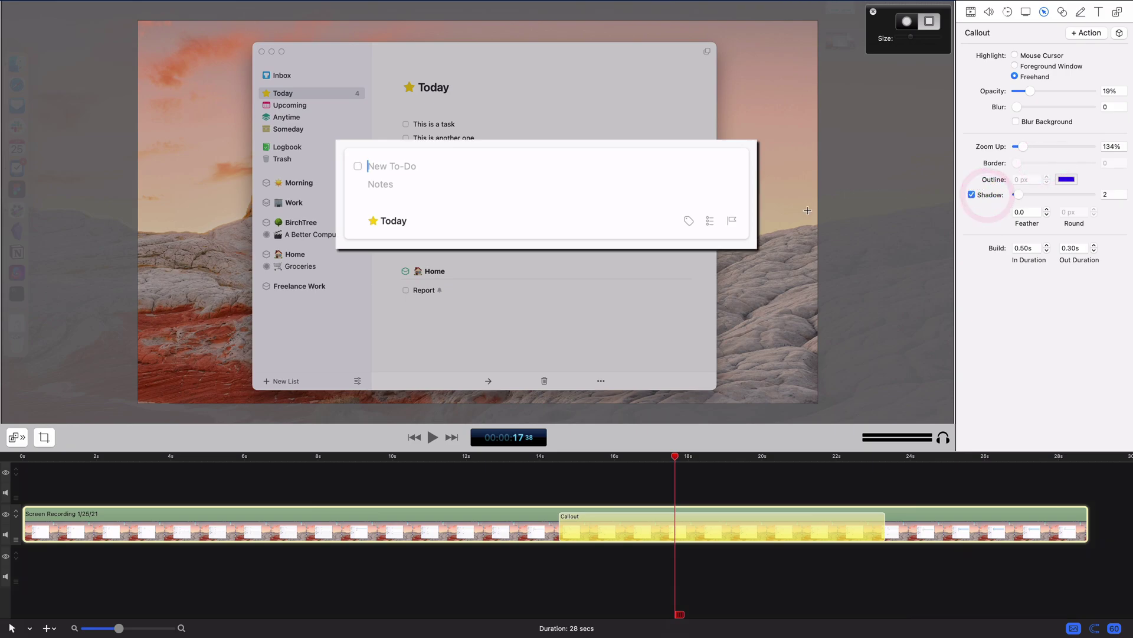
{"action": "left_click_drag", "start_coordinate": [1016, 195], "coordinate": [1043, 195]}
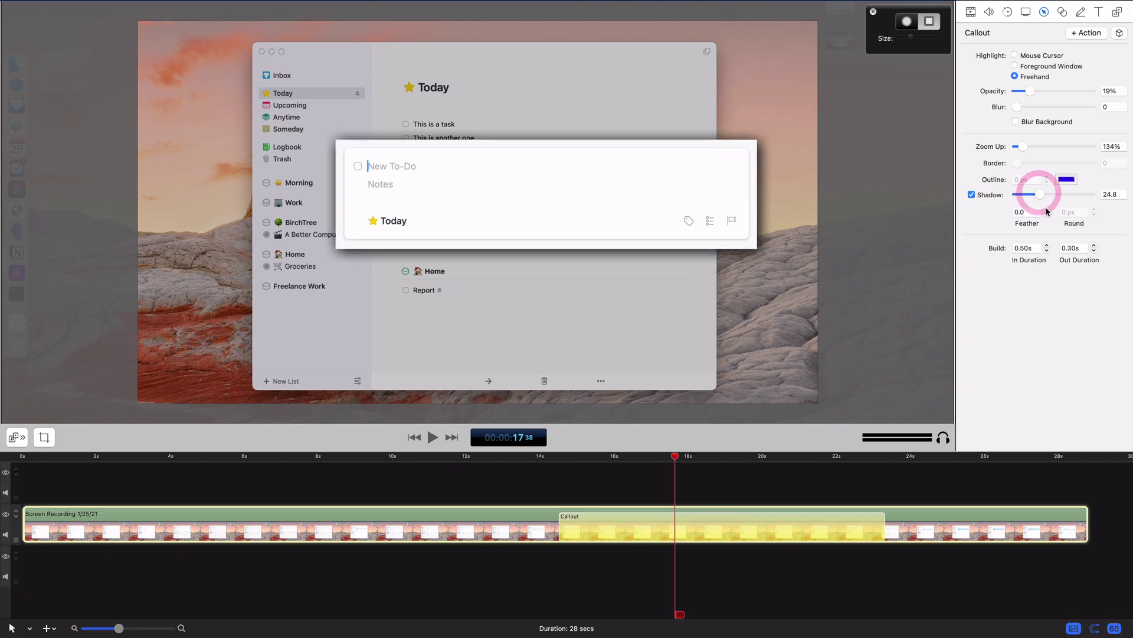
{"action": "left_click", "coordinate": [1046, 209]}
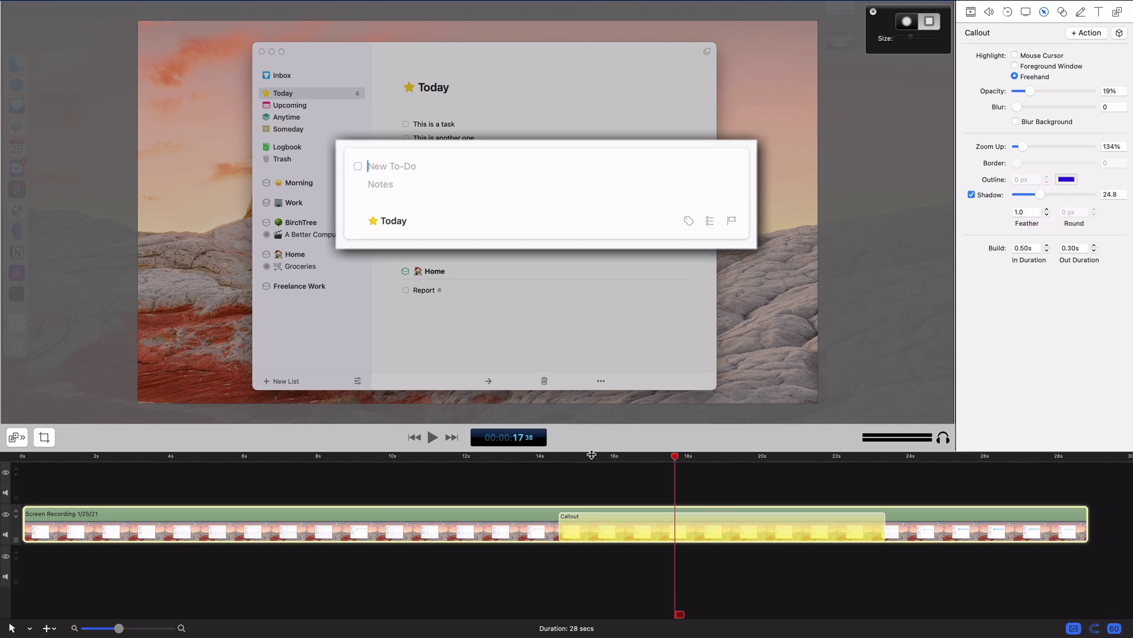
{"action": "left_click", "coordinate": [527, 463]}
{"action": "left_click", "coordinate": [471, 463]}
{"action": "key", "text": "space"}
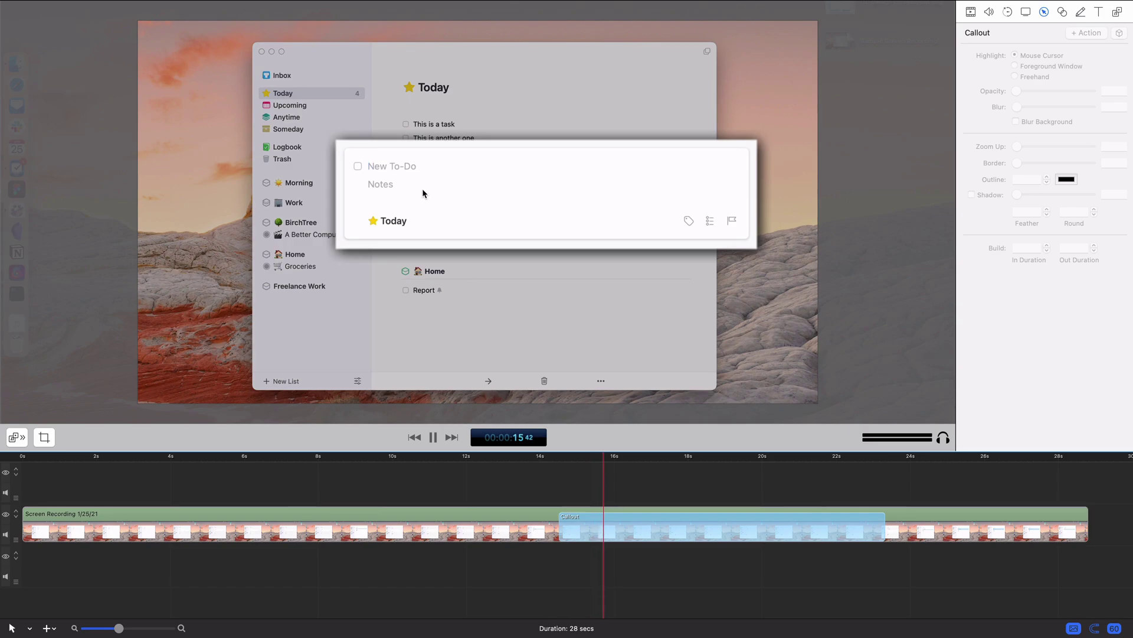
Step: Turn off the callout's drop shadow and set its Feather to 0.8
{"action": "left_click", "coordinate": [695, 526]}
{"action": "left_click", "coordinate": [971, 195]}
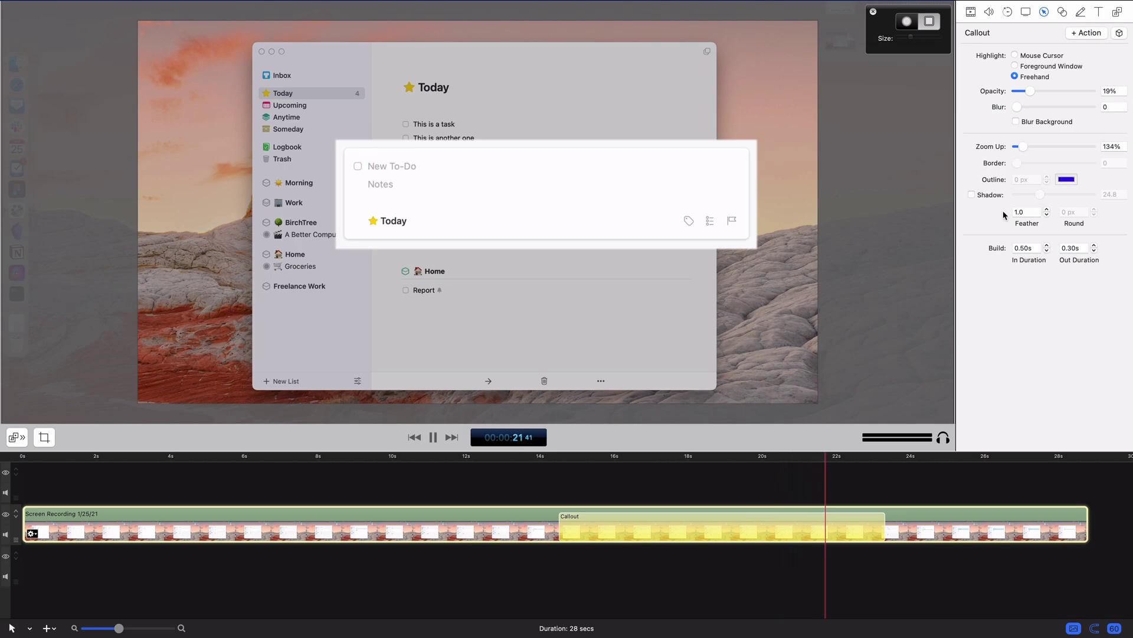
{"action": "left_click", "coordinate": [1046, 215]}
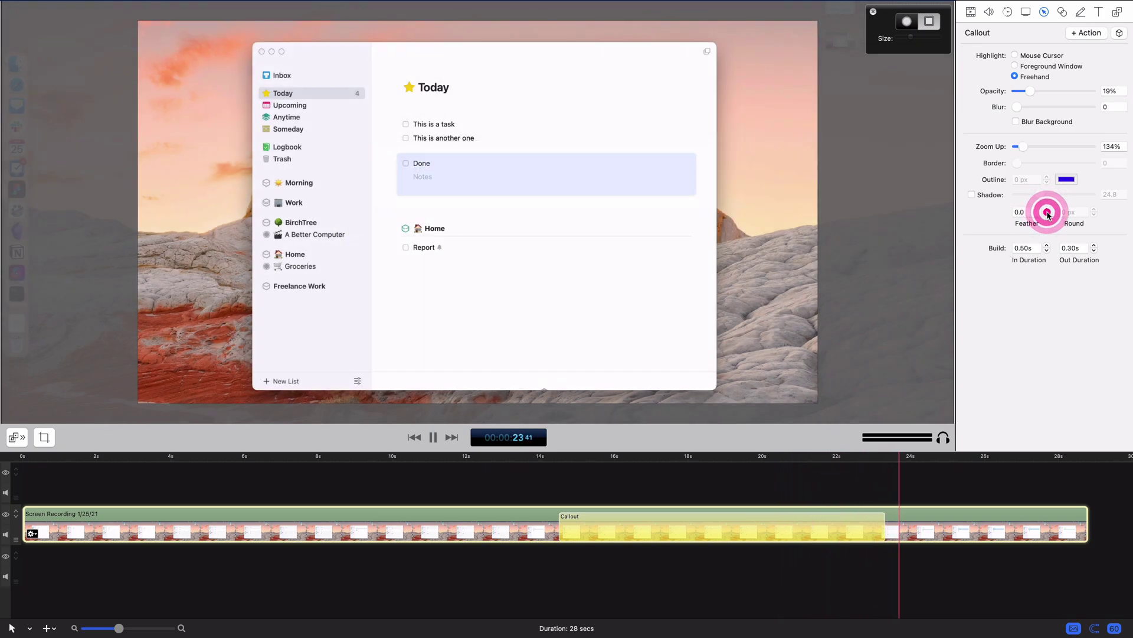
{"action": "left_click", "coordinate": [654, 457]}
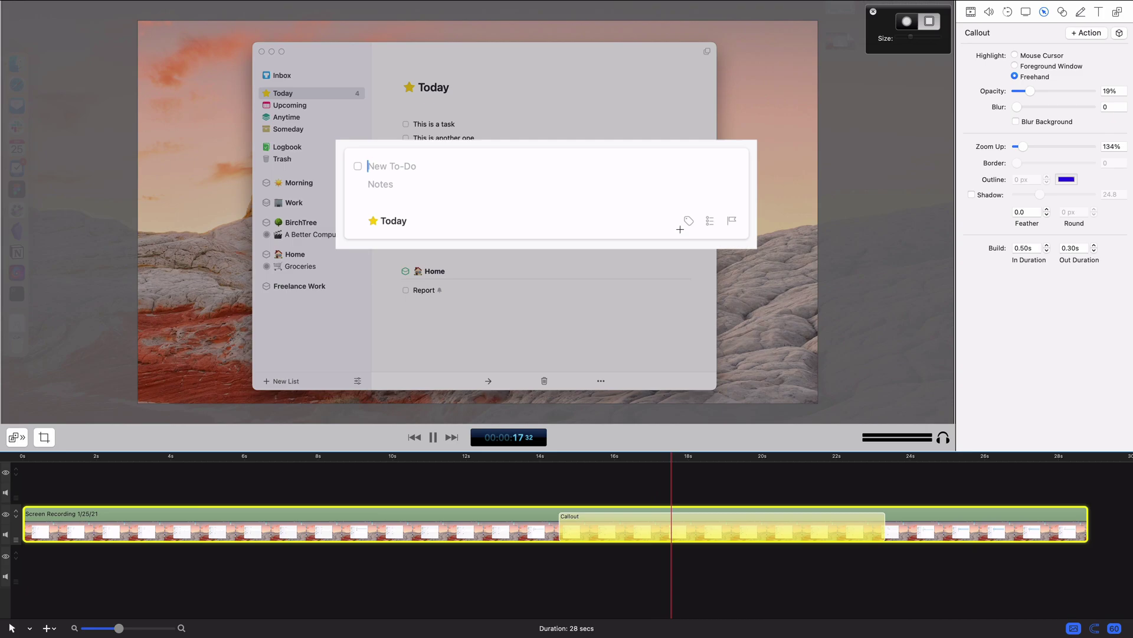
{"action": "left_click", "coordinate": [1047, 209]}
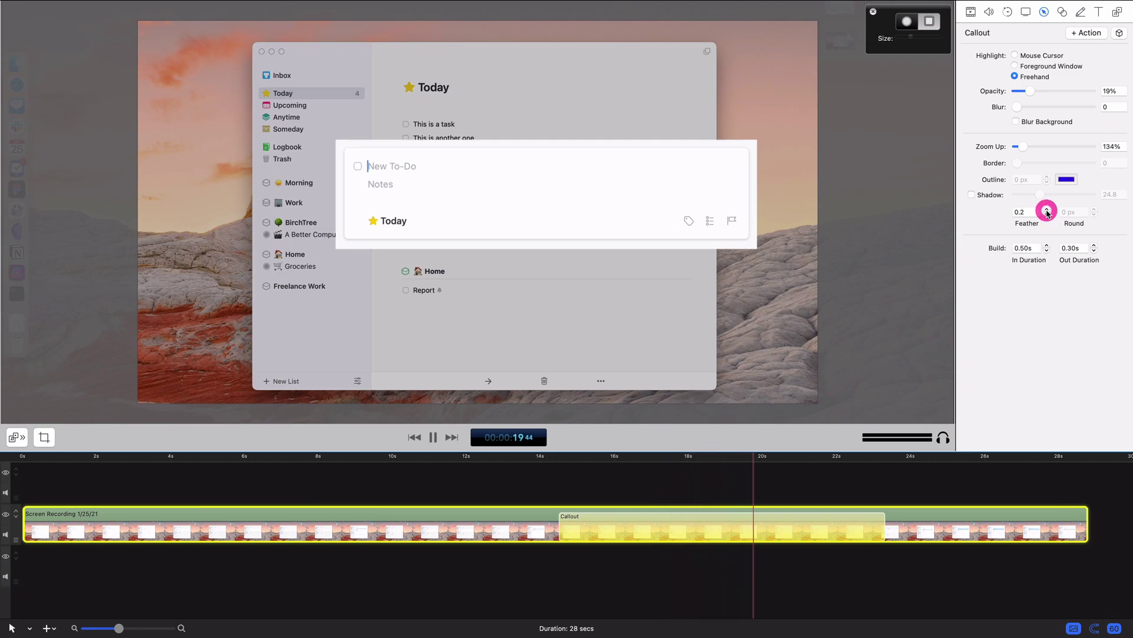
{"action": "left_click", "coordinate": [1046, 209]}
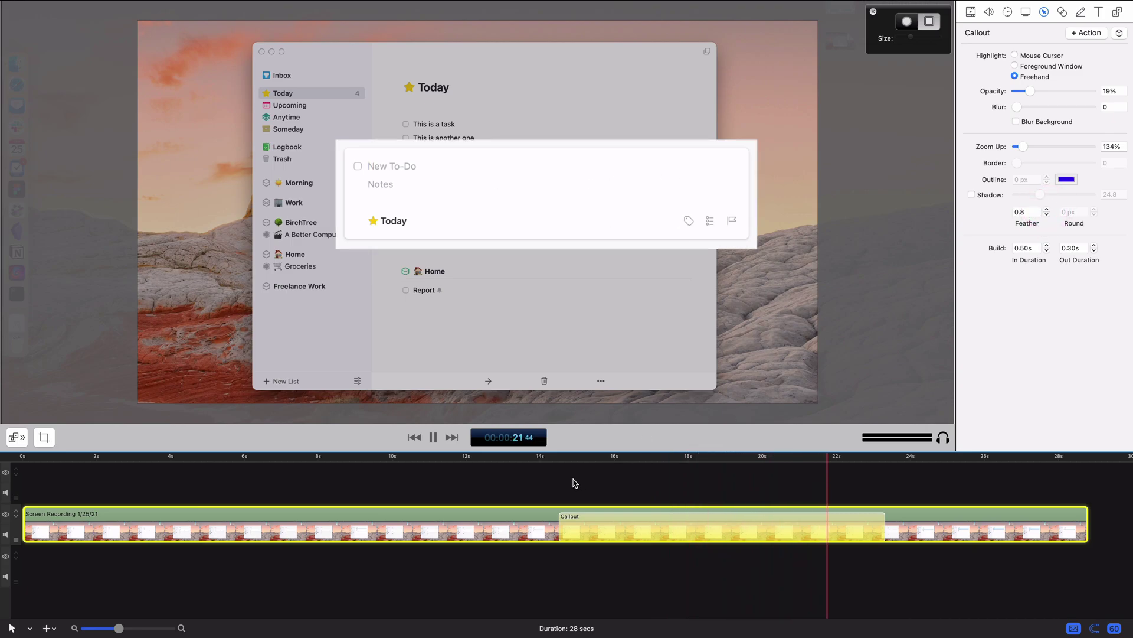
{"action": "left_click", "coordinate": [572, 481]}
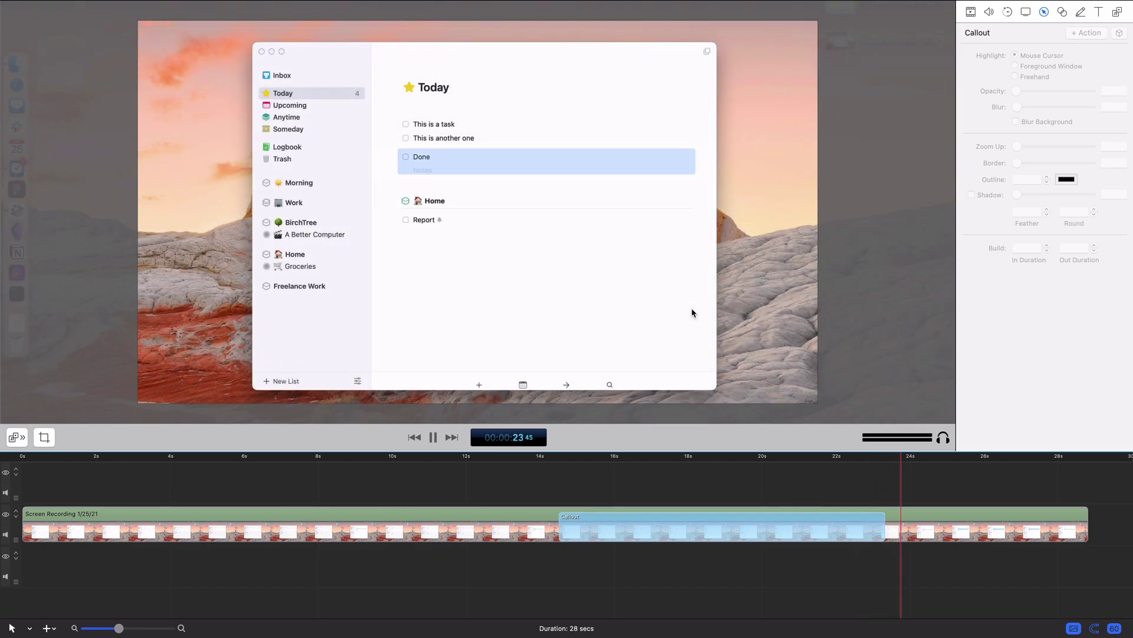